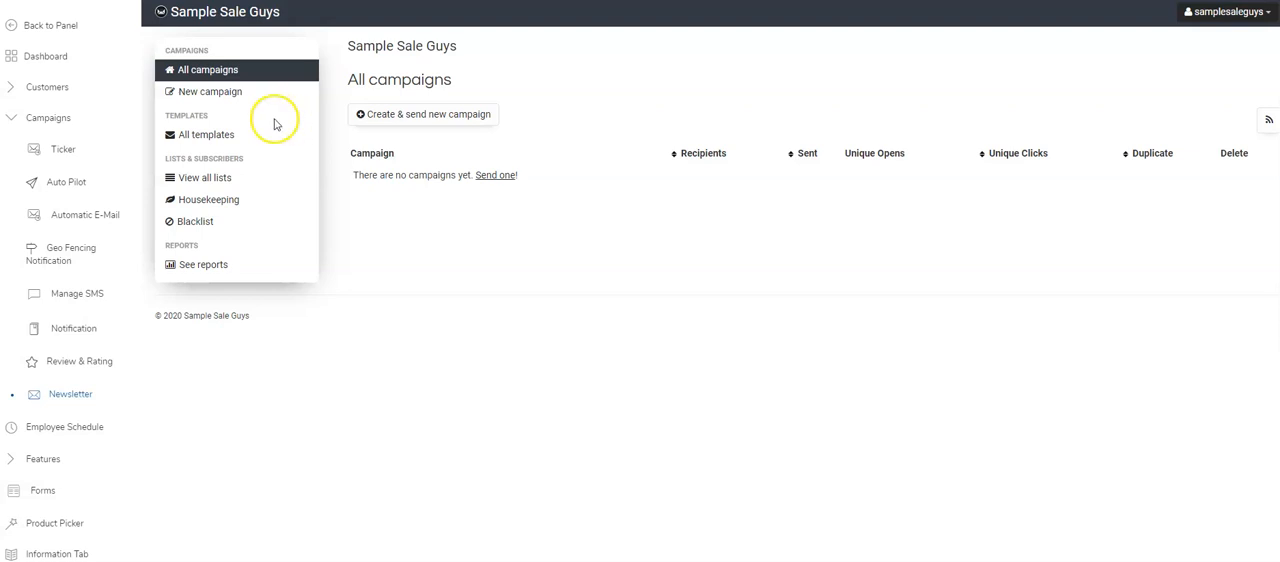
- Create a new newsletter template and name it Template 1
click(206, 134)
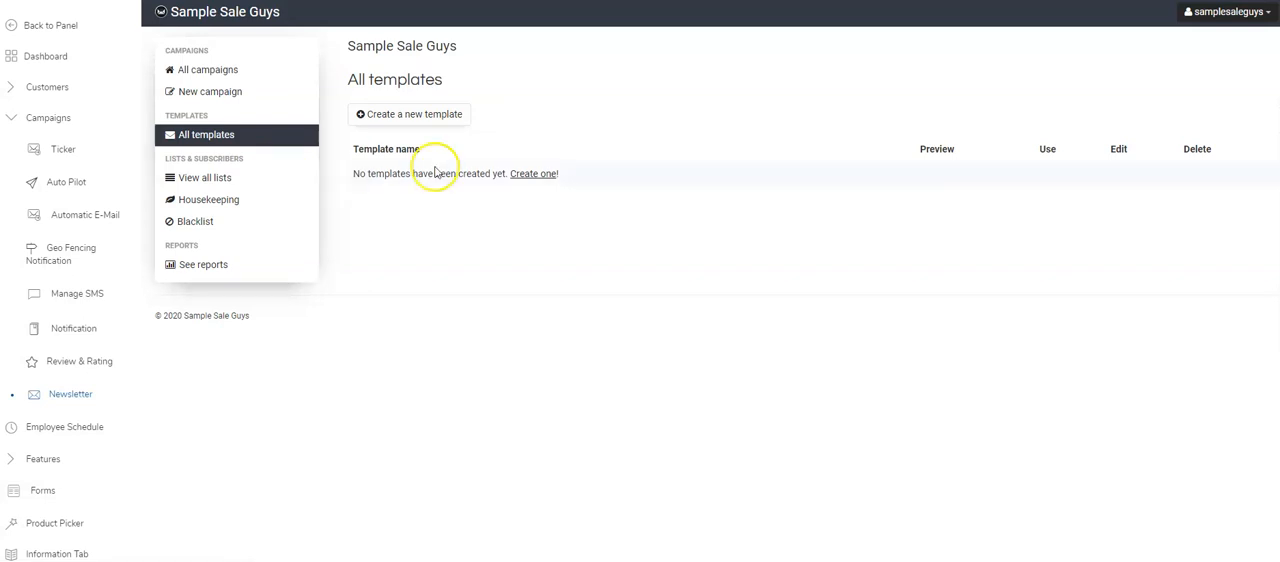
click(401, 117)
click(463, 129)
text(Template 1)
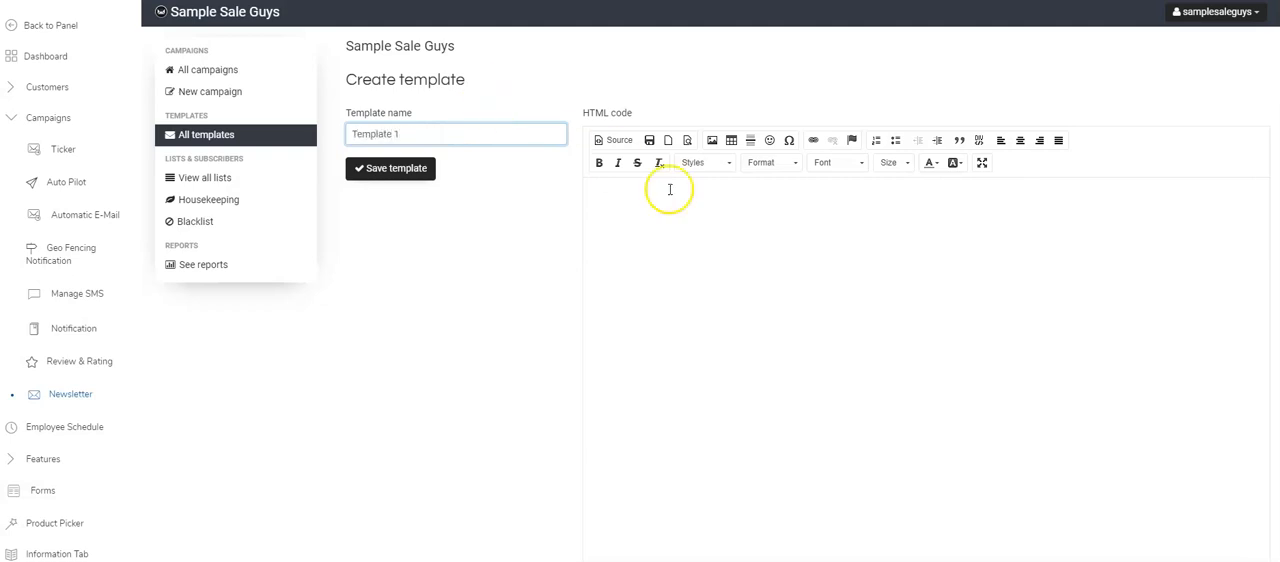
- Write "To View this email in a web brower Click Here" and, several lines below, "To Unsbuscribe Please Click Here" in the template body
click(967, 217)
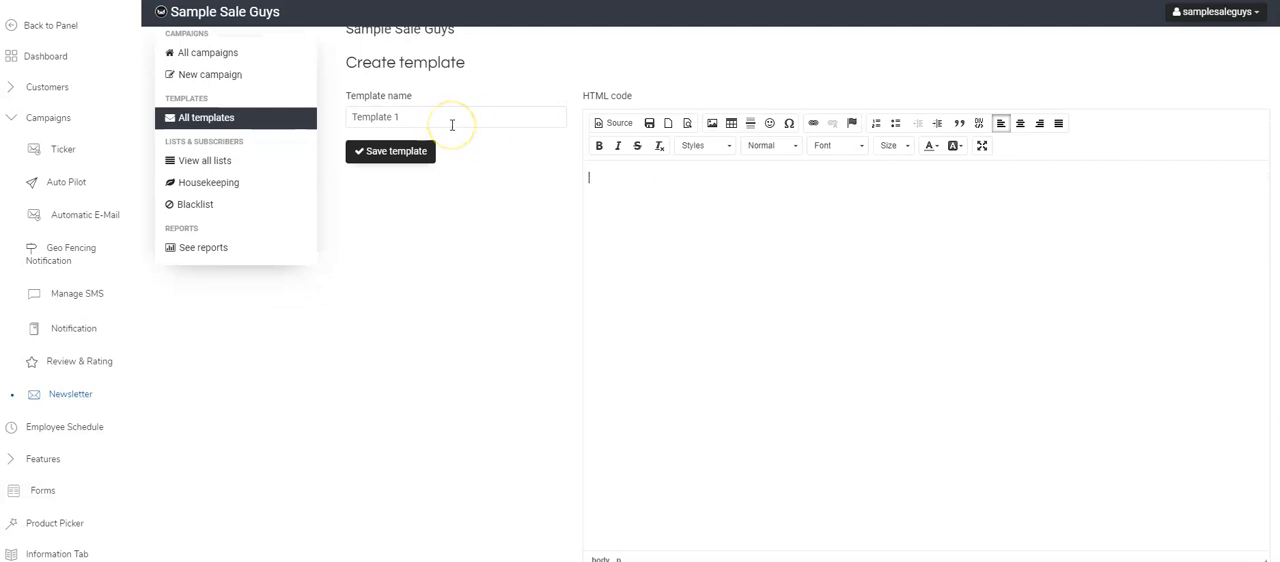
click(873, 197)
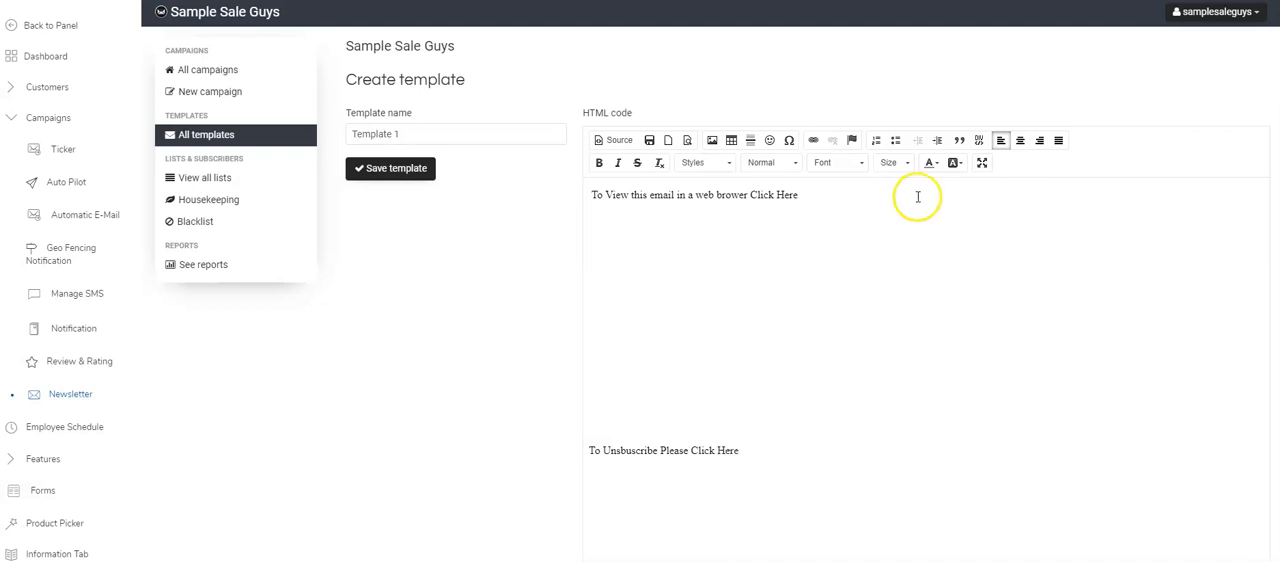
- Select "Click Here" in the web browser line of the template and copy the plain [webversion] tag from the essential tags
scroll(952, 483, down, 1)
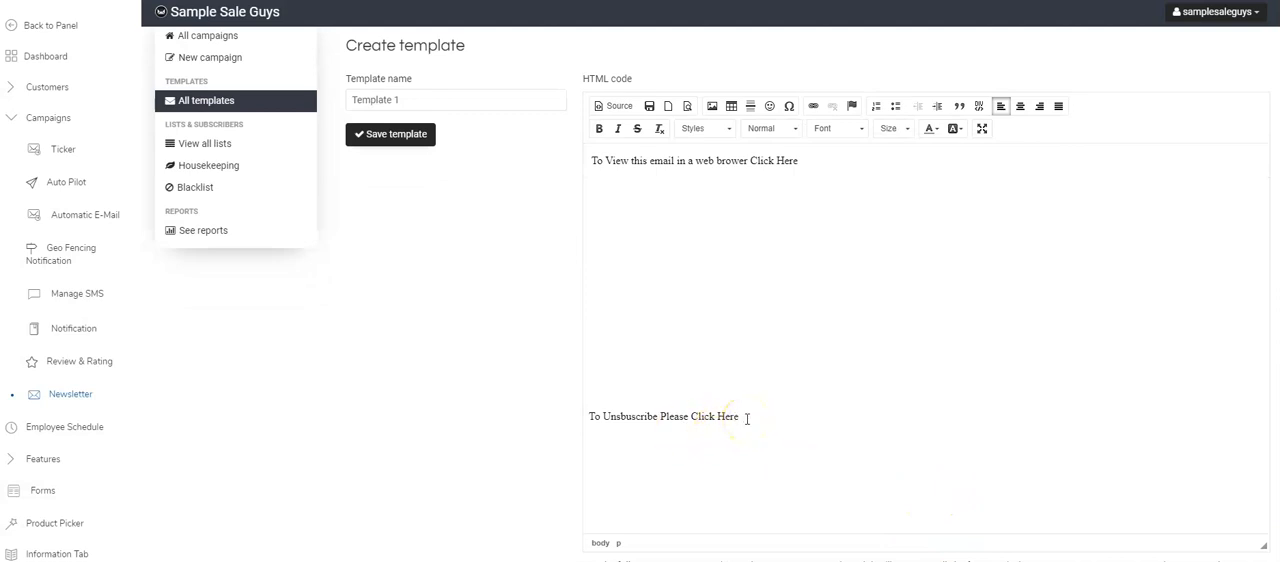
drag(746, 416, 688, 412)
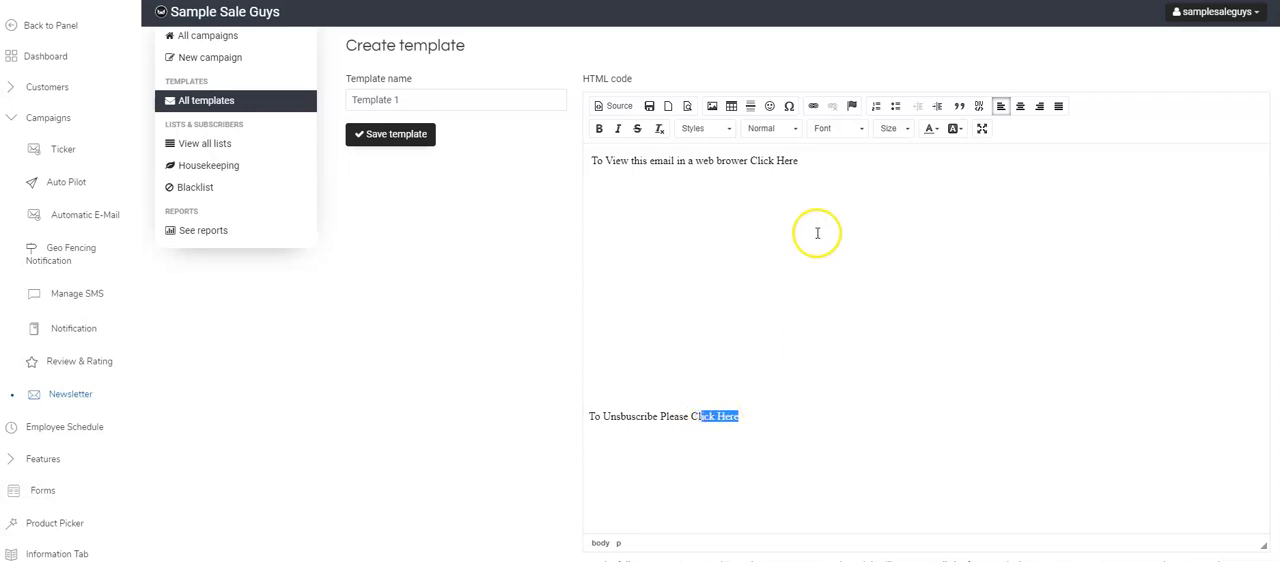
click(798, 160)
drag(788, 161, 745, 162)
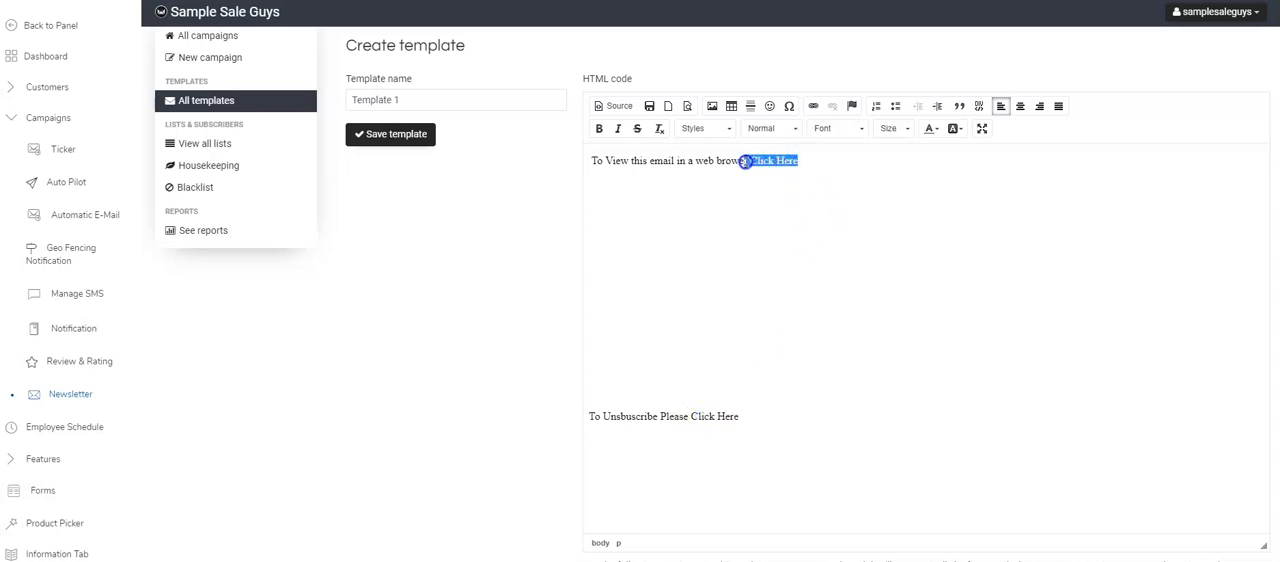
scroll(563, 360, down, 5)
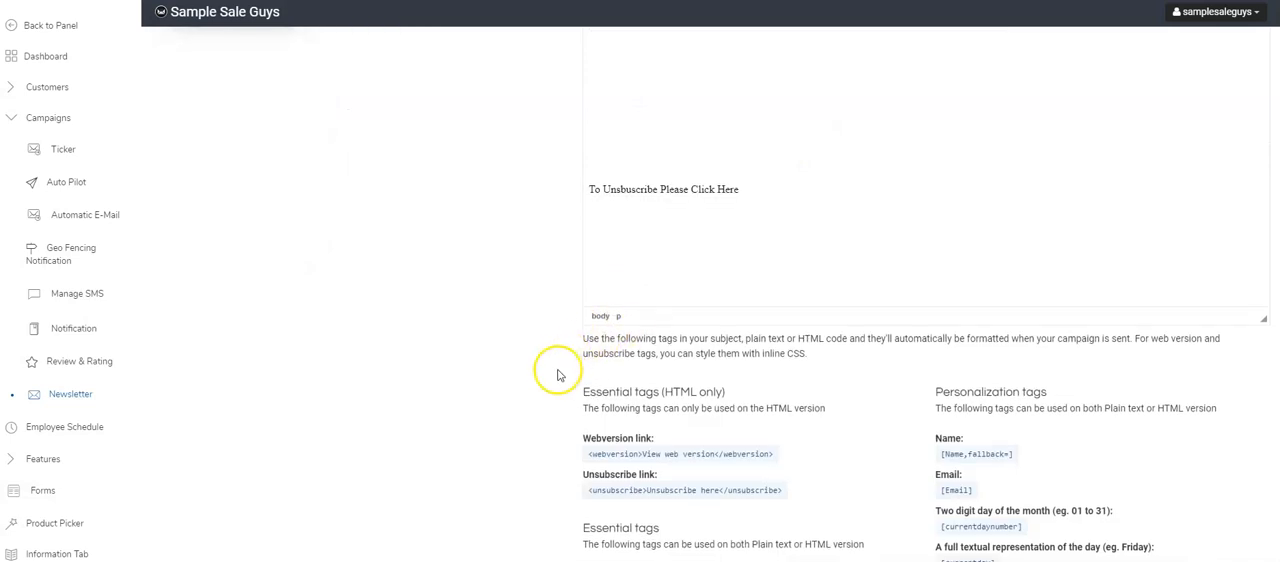
drag(589, 356, 641, 356)
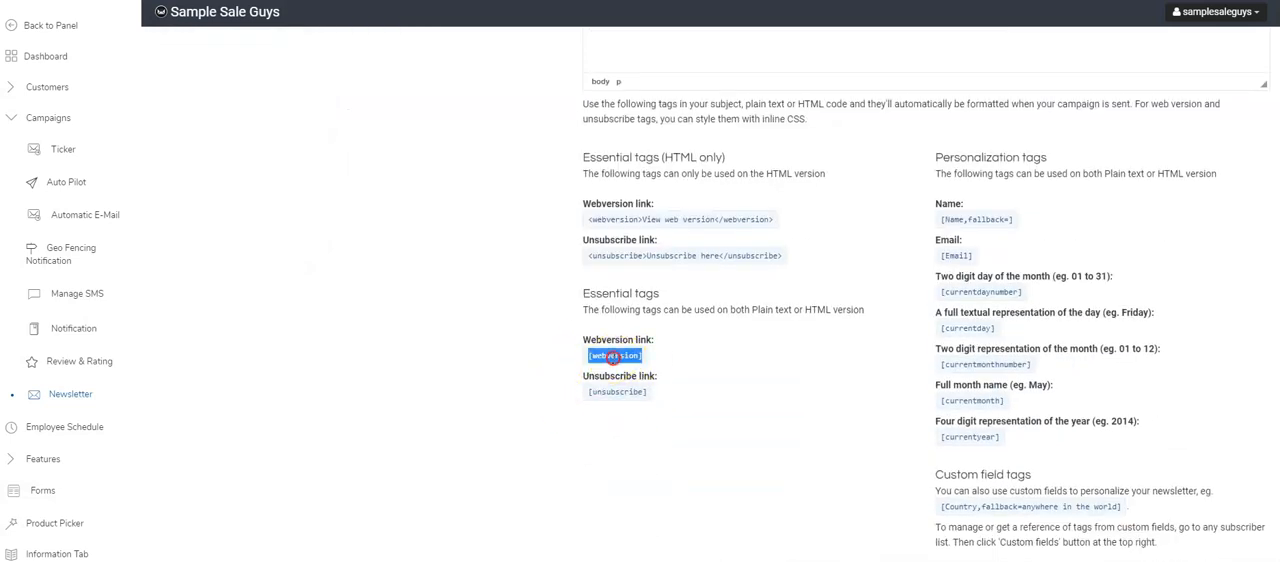
right_click(614, 358)
click(644, 369)
- Link the selected "Click Here" in the web browser line to the URL [webversion]
scroll(680, 392, up, 5)
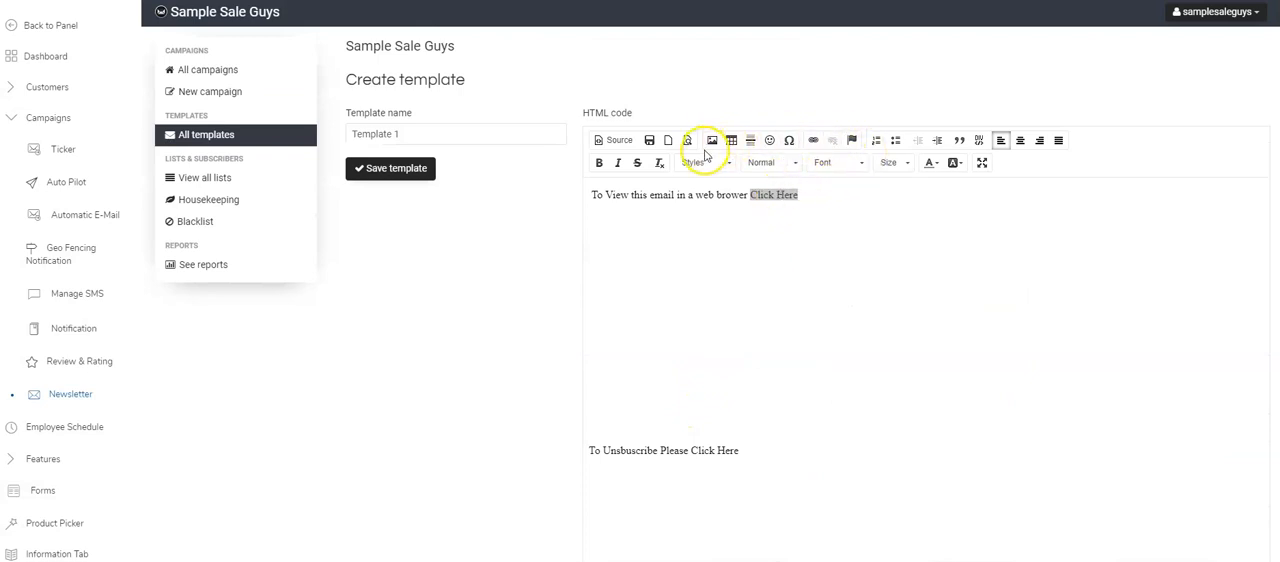
click(812, 141)
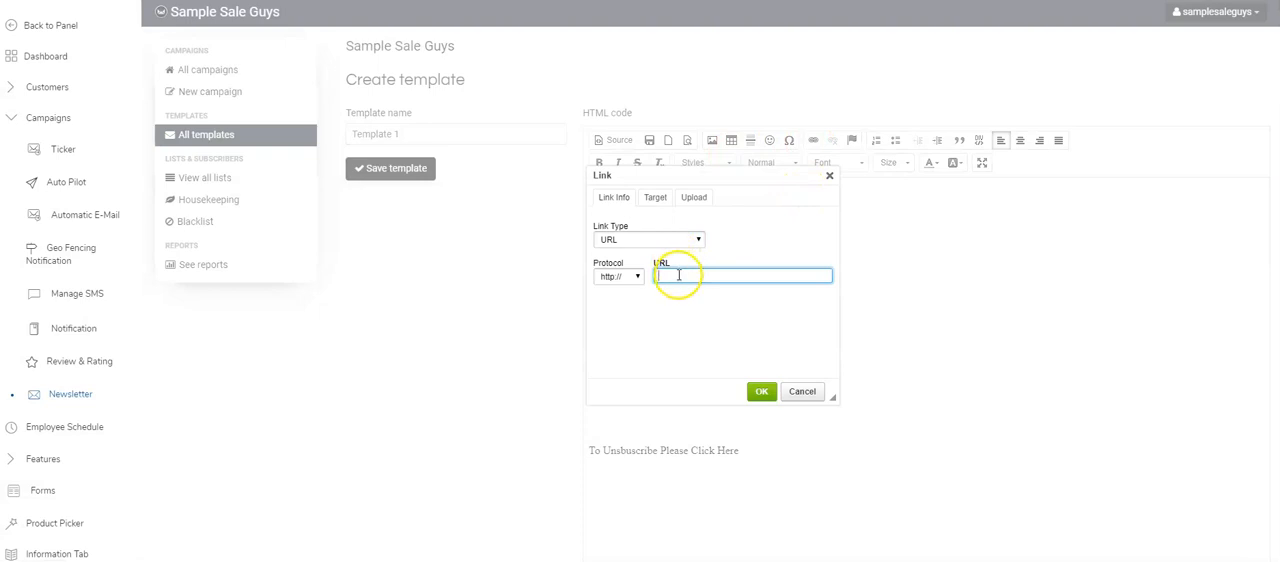
right_click(678, 276)
click(709, 380)
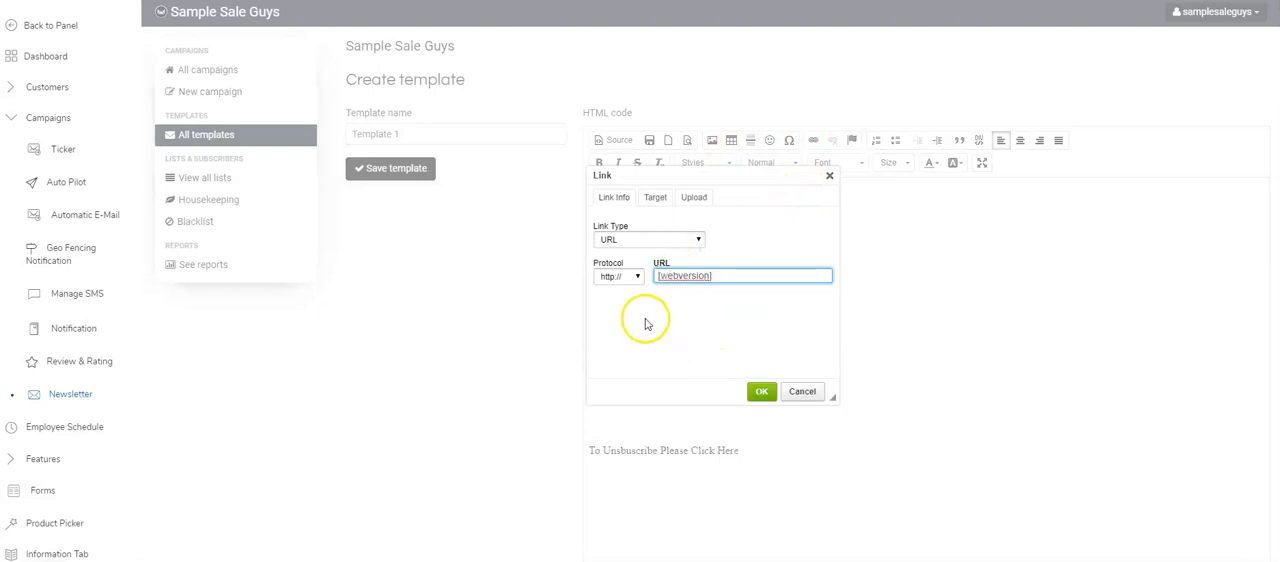
click(648, 241)
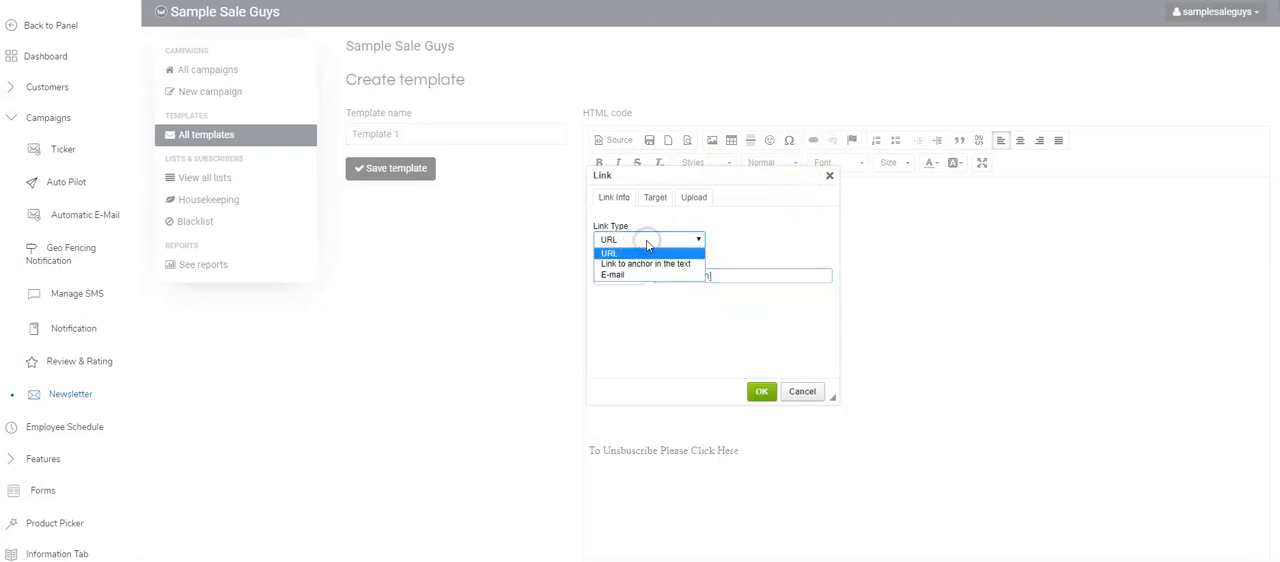
click(647, 245)
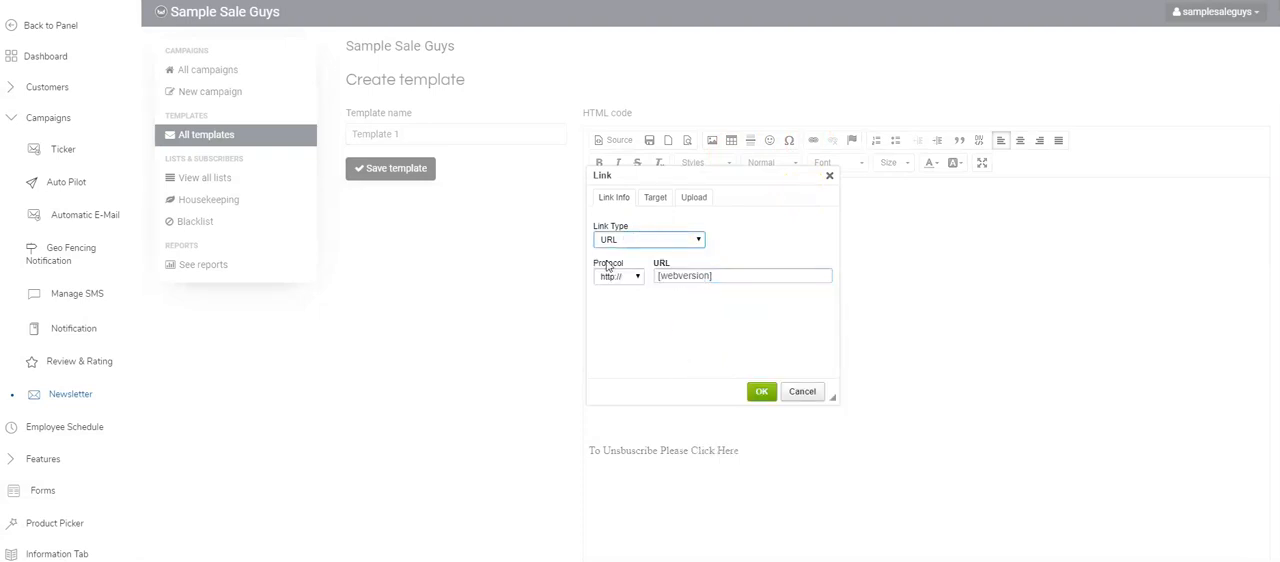
click(761, 391)
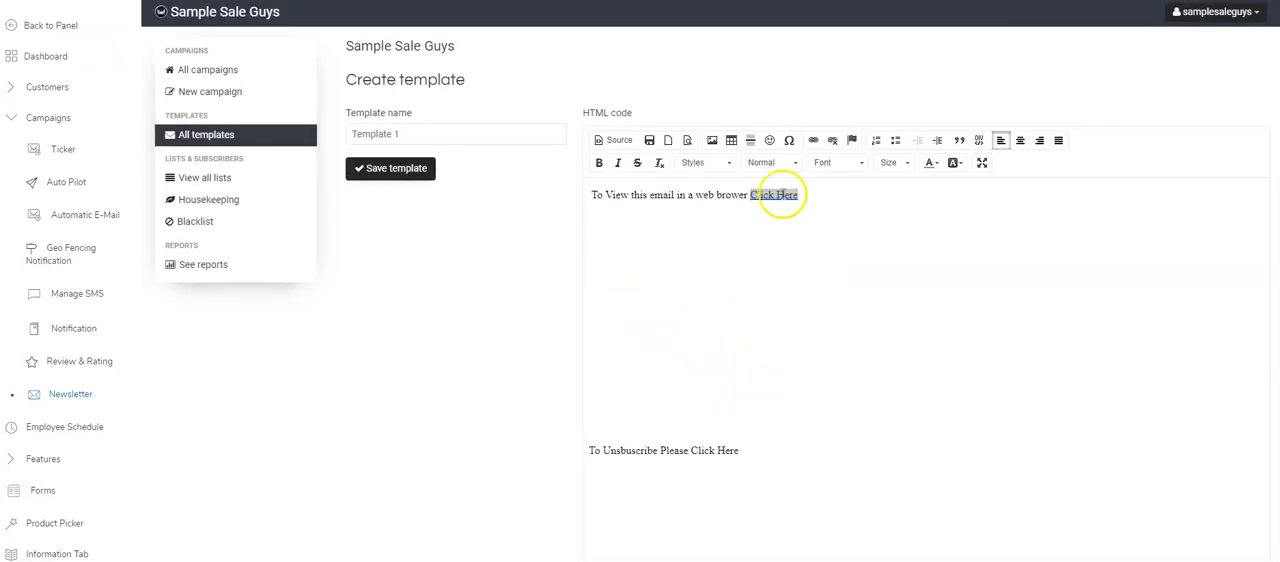
- Change the protocol of the [webversion] link to <other>
click(813, 140)
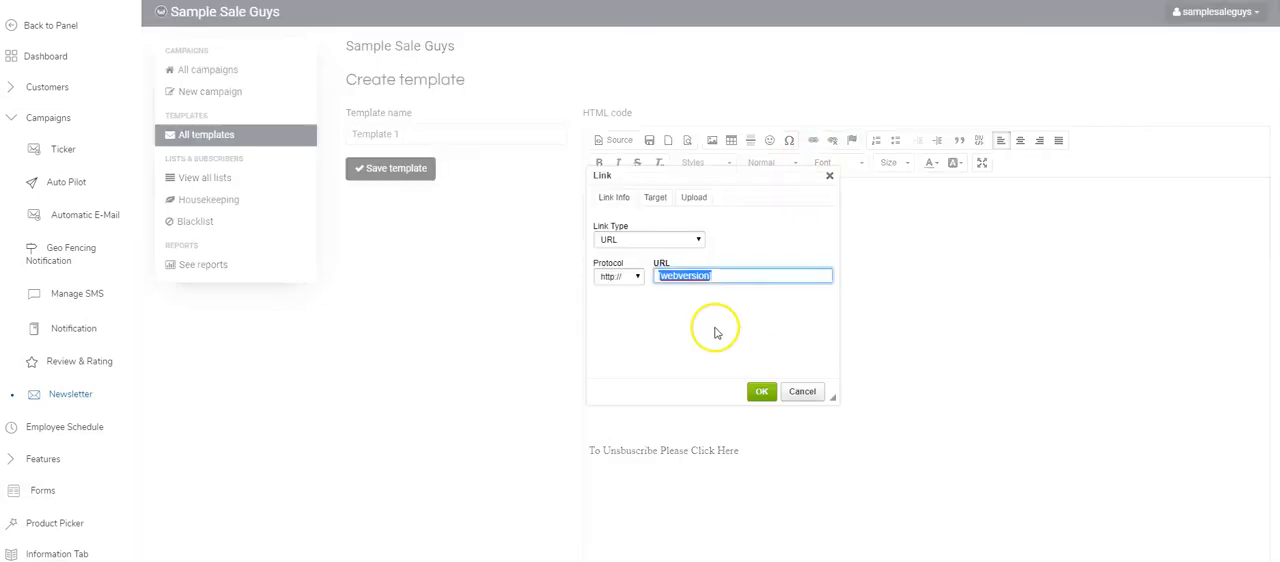
click(631, 276)
click(622, 334)
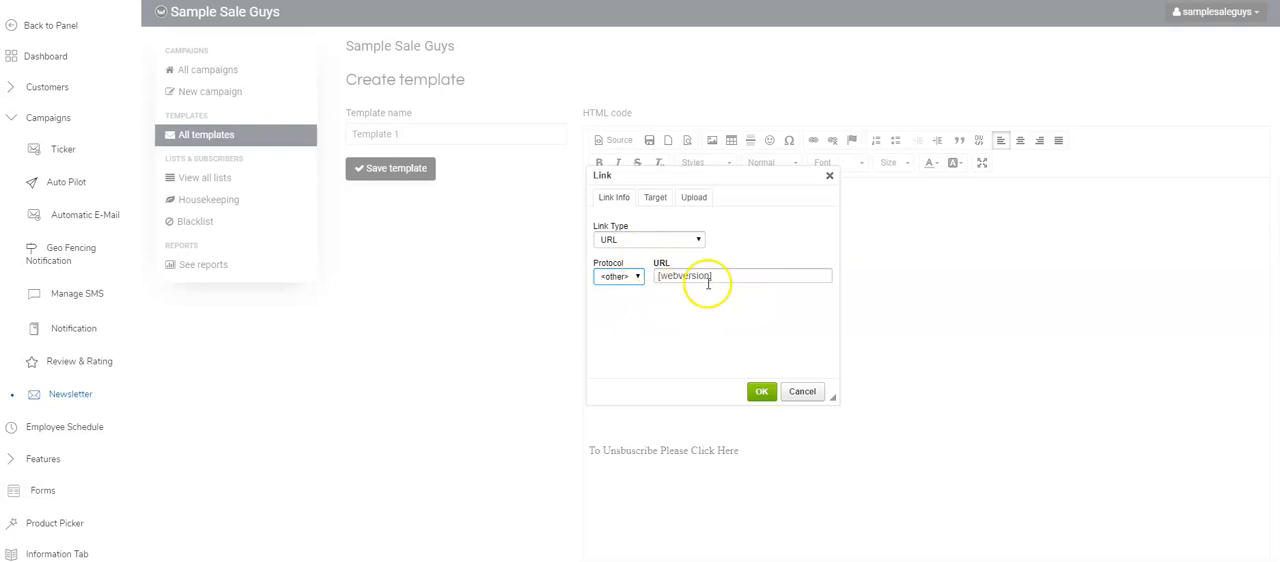
click(752, 392)
- Select "Click Here" in the unsubscribe line and copy the plain [unsubscribe] tag from the essential tags
drag(738, 450, 693, 450)
scroll(522, 430, down, 5)
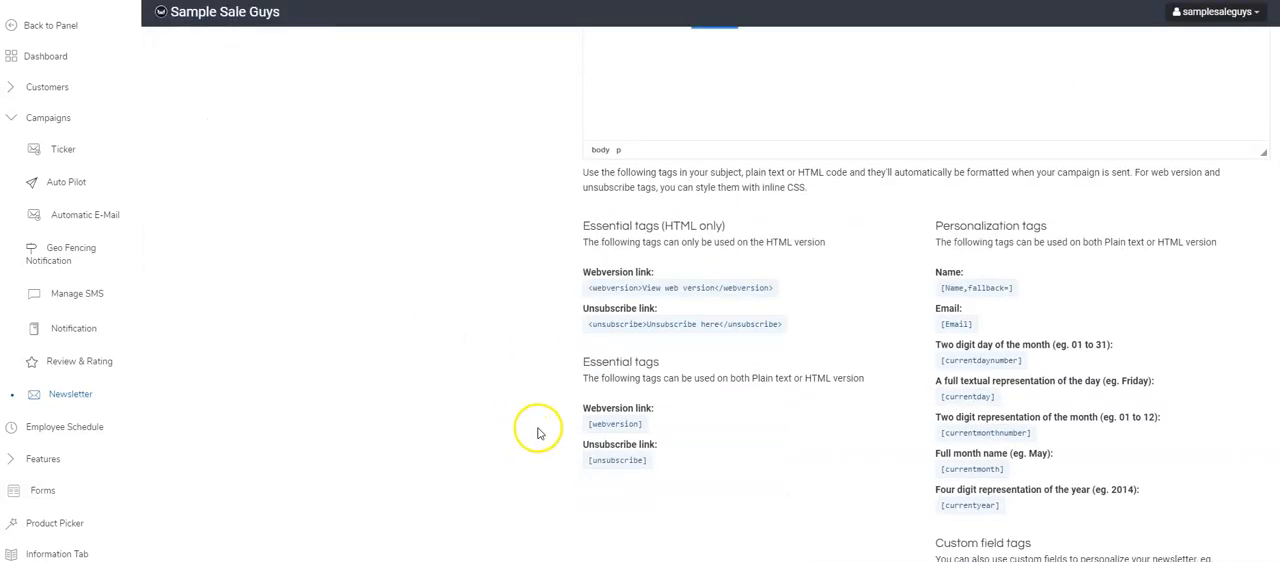
click(601, 460)
click(600, 460)
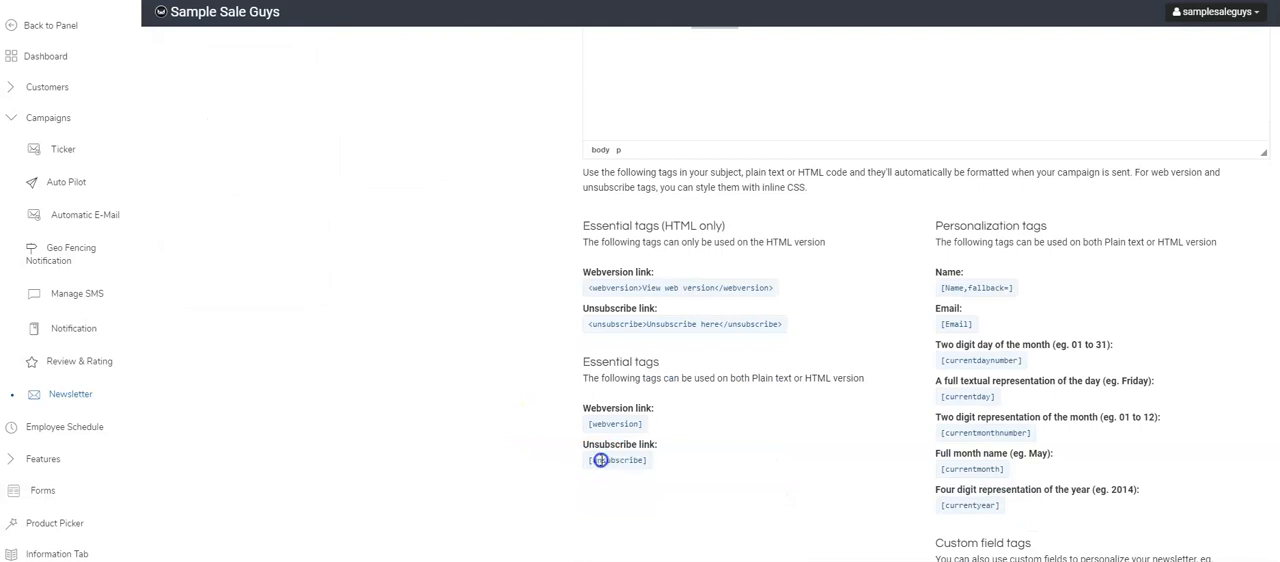
right_click(601, 460)
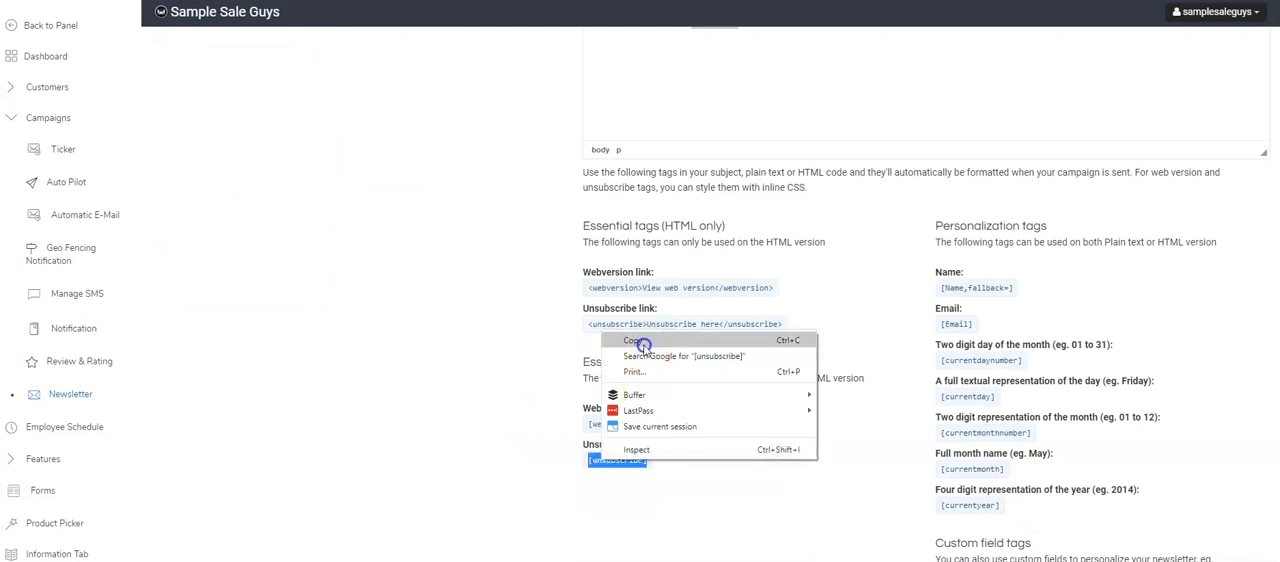
click(640, 338)
- Link the unsubscribe line's "Click Here" to the URL [unsubscribe] with the protocol set to <other>
scroll(542, 475, up, 1)
scroll(542, 475, up, 4)
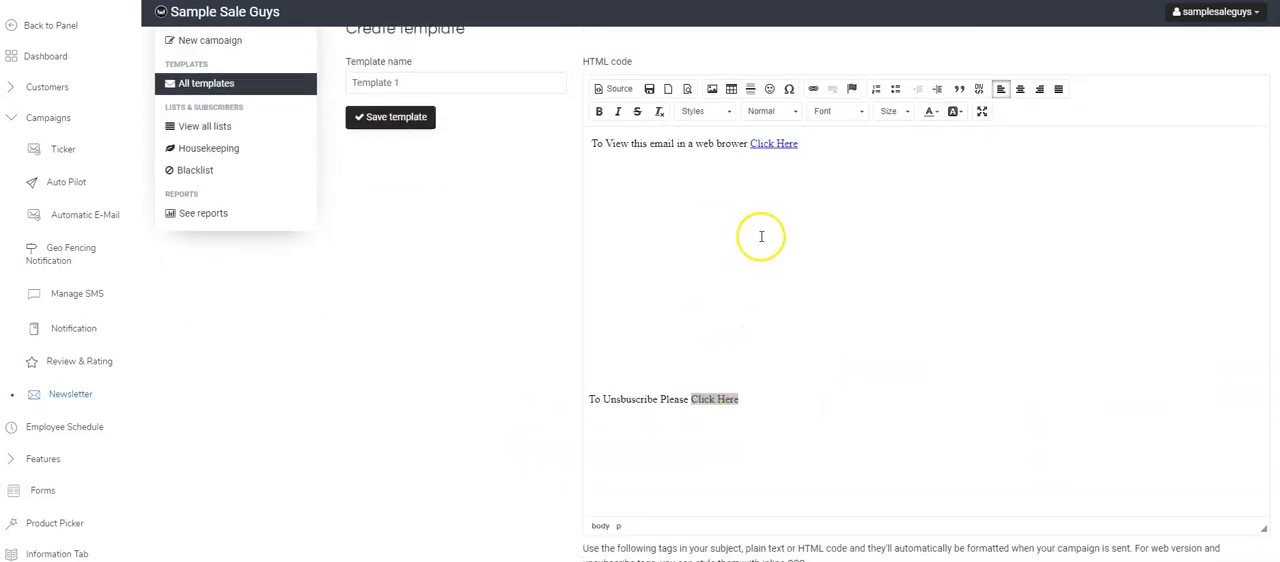
click(813, 89)
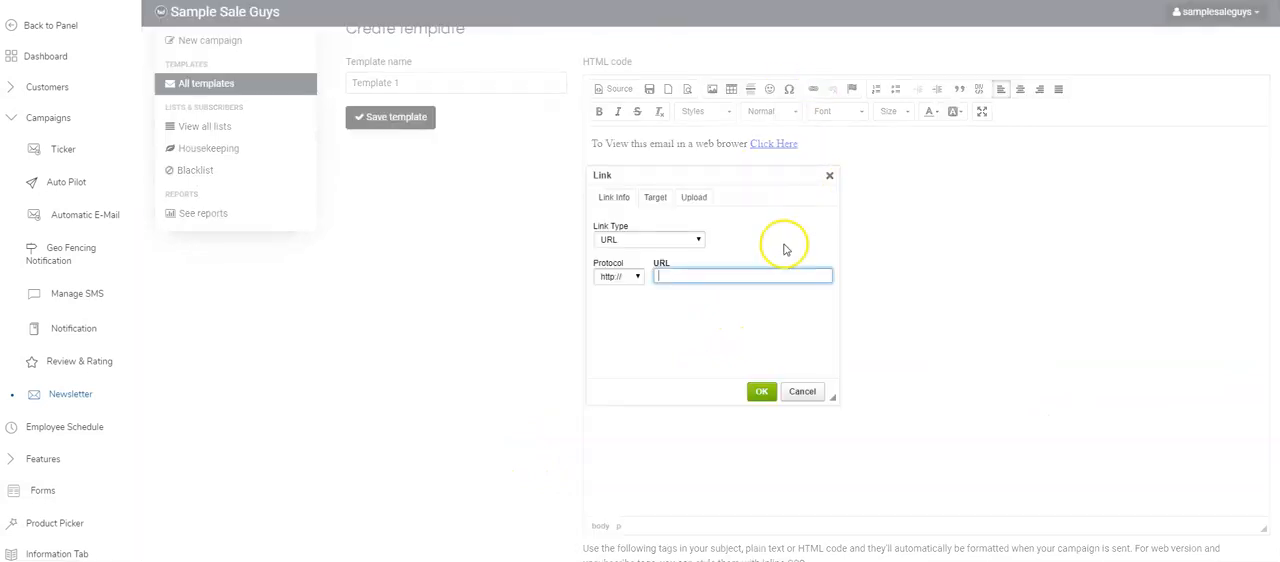
right_click(666, 277)
click(712, 397)
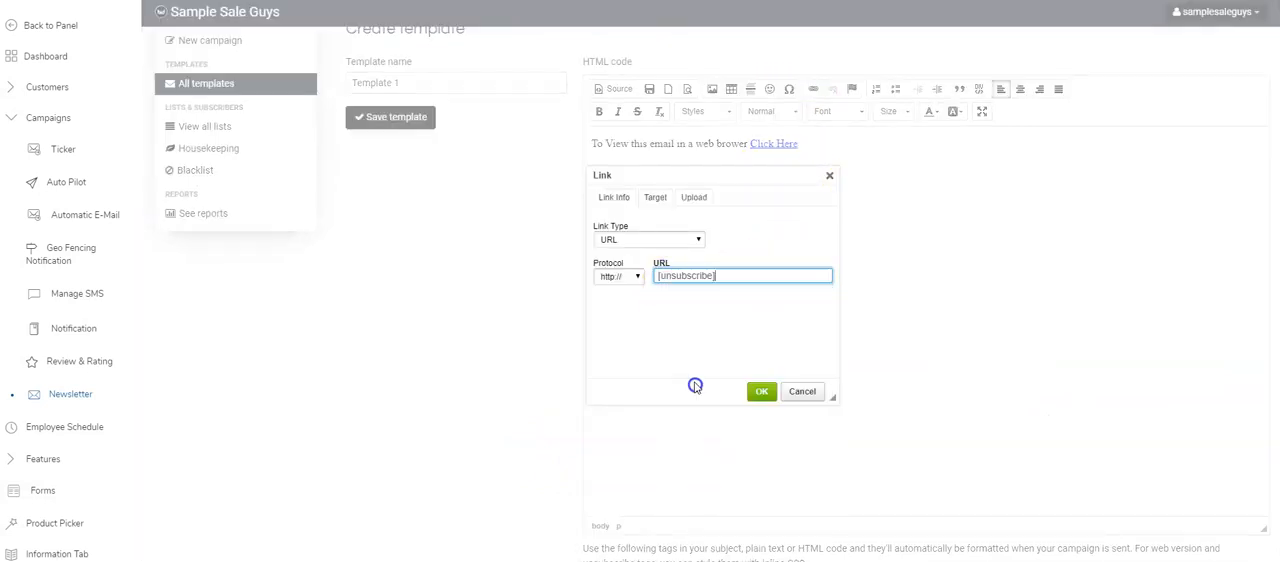
click(631, 277)
click(628, 331)
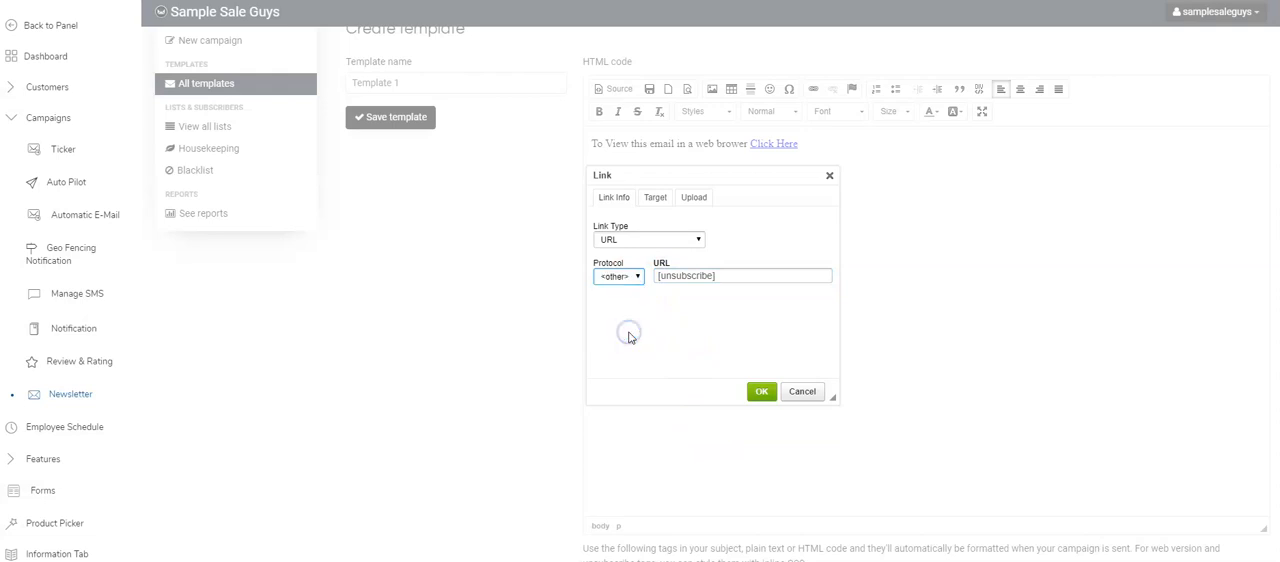
click(760, 390)
- Add three blank lines between the web browser line and the unsubscribe line
click(666, 239)
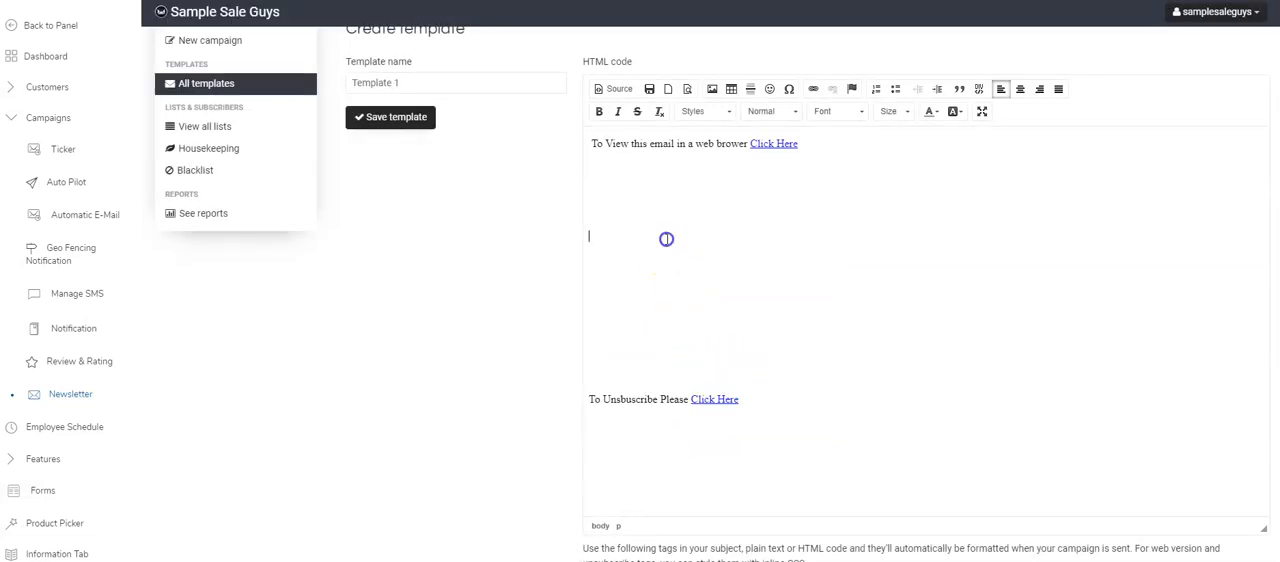
key(Return)
key(Return)
key(Return)
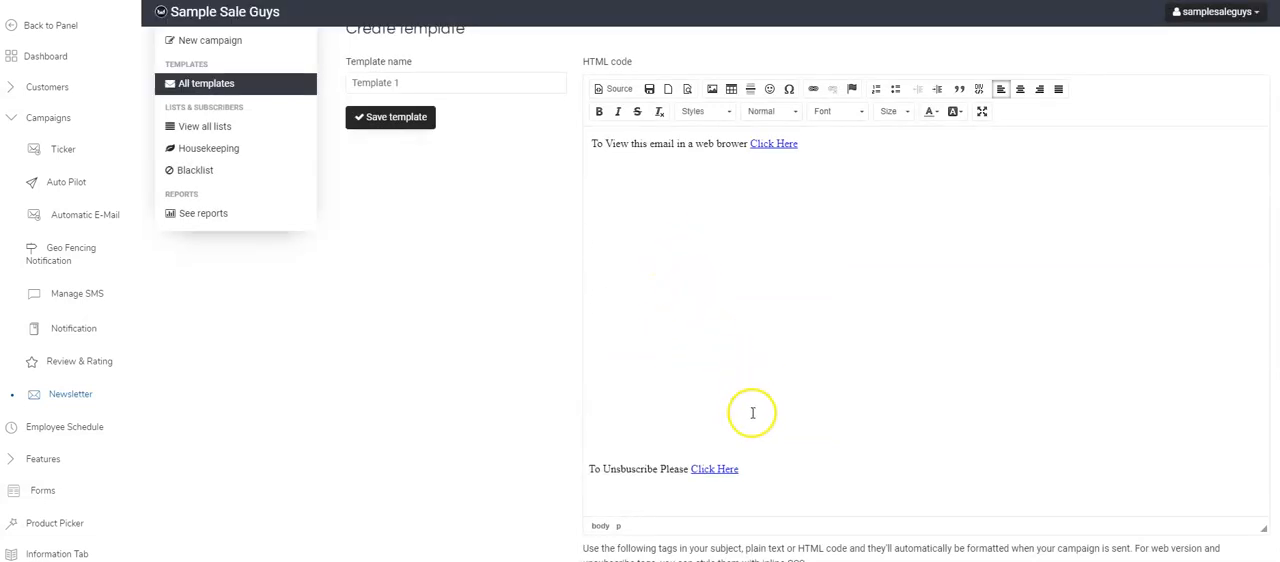
- Centre the entire template body, from the web browser line down to the unsubscribe line
drag(751, 469, 580, 131)
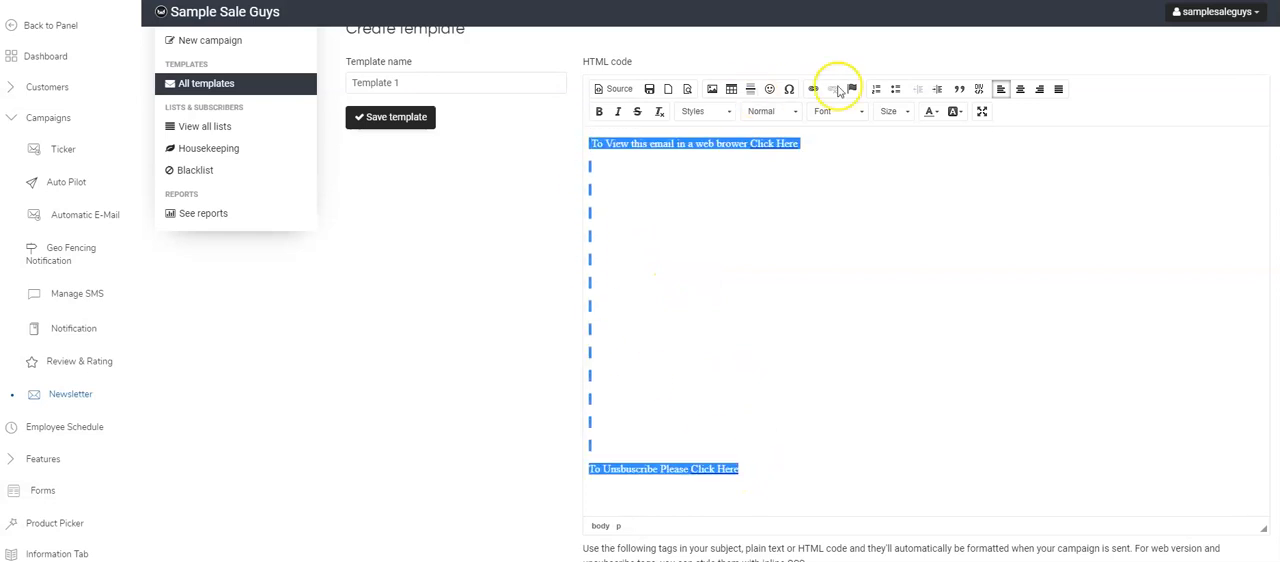
click(1020, 89)
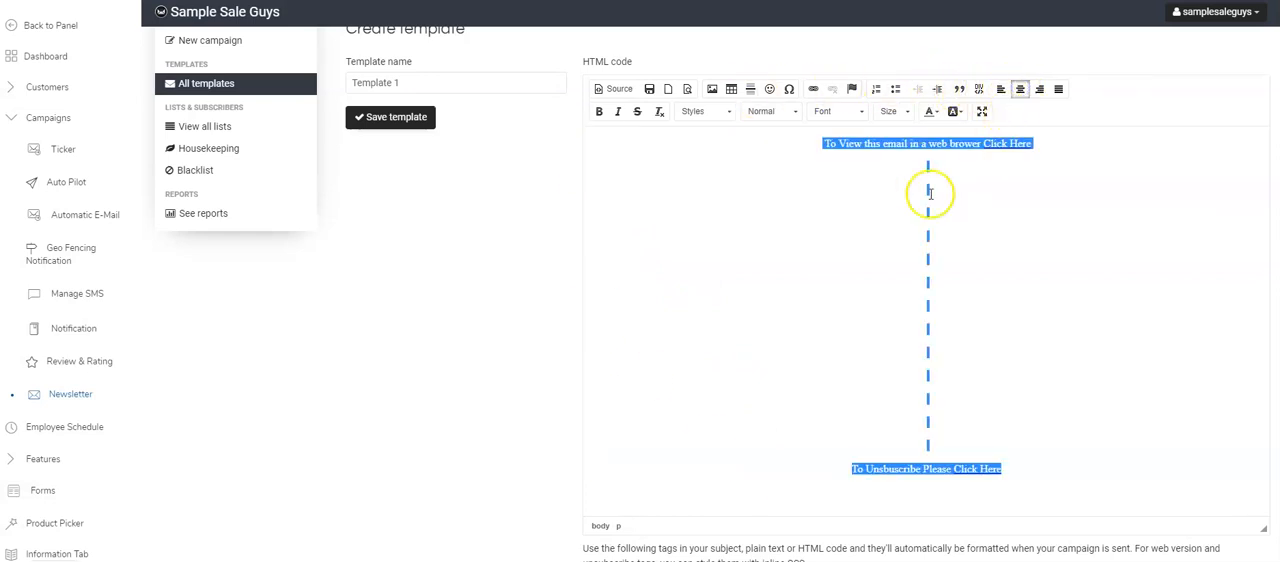
click(880, 181)
- Set the font size of the web browser line and the unsubscribe line to 12, and save the template
drag(1086, 151, 799, 133)
click(848, 111)
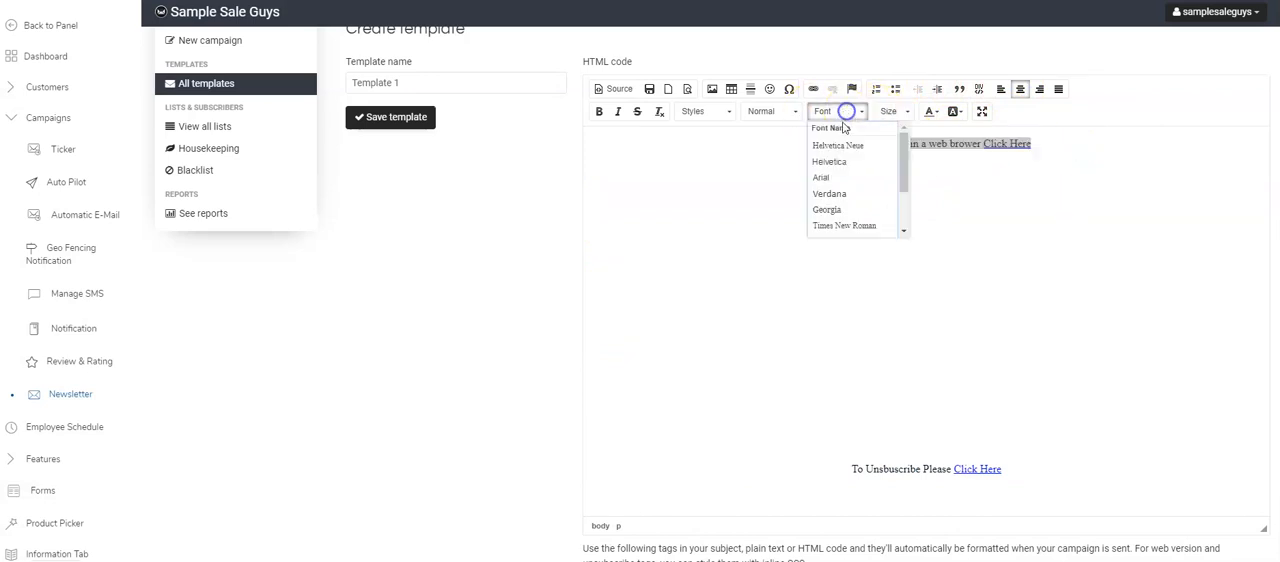
click(894, 111)
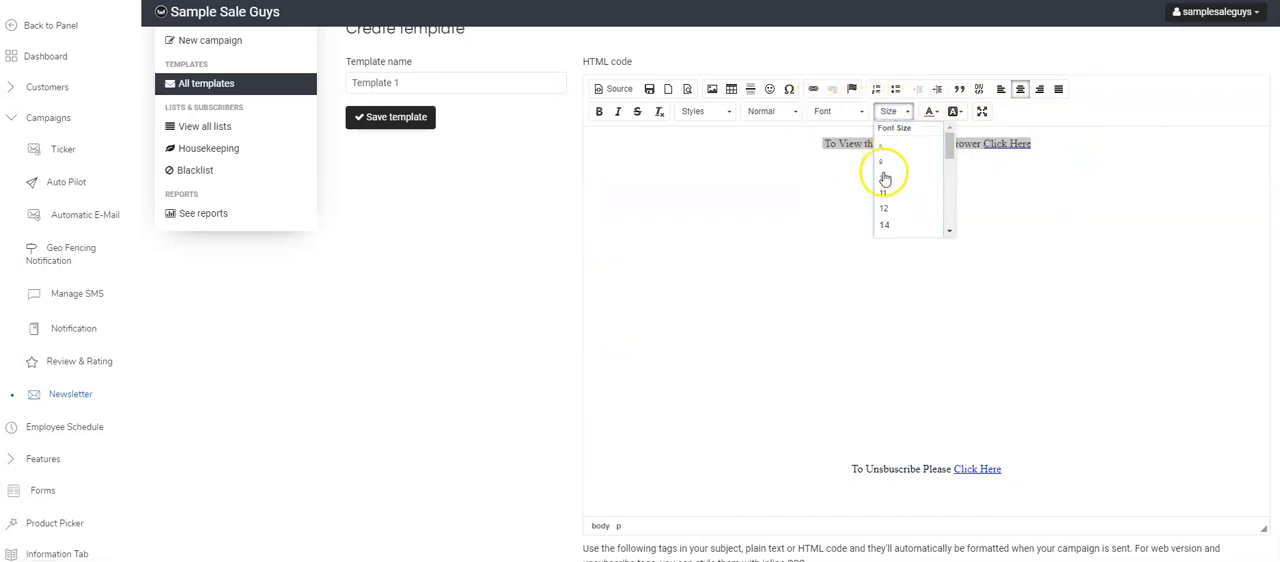
click(895, 212)
drag(1008, 471, 848, 455)
click(899, 111)
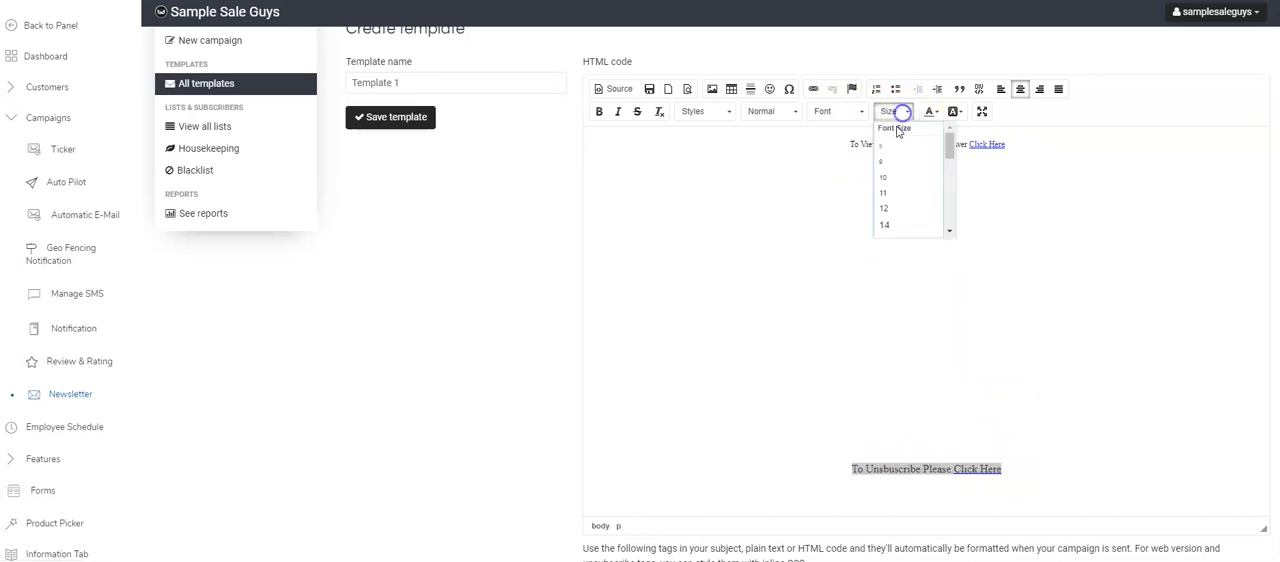
click(894, 208)
click(905, 195)
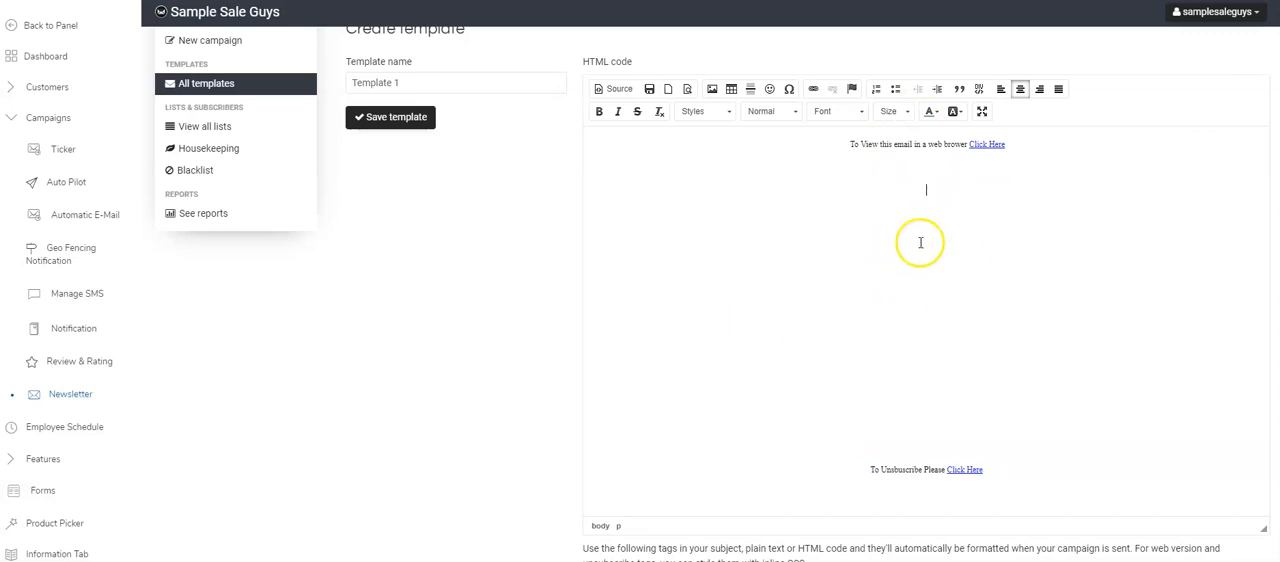
click(427, 131)
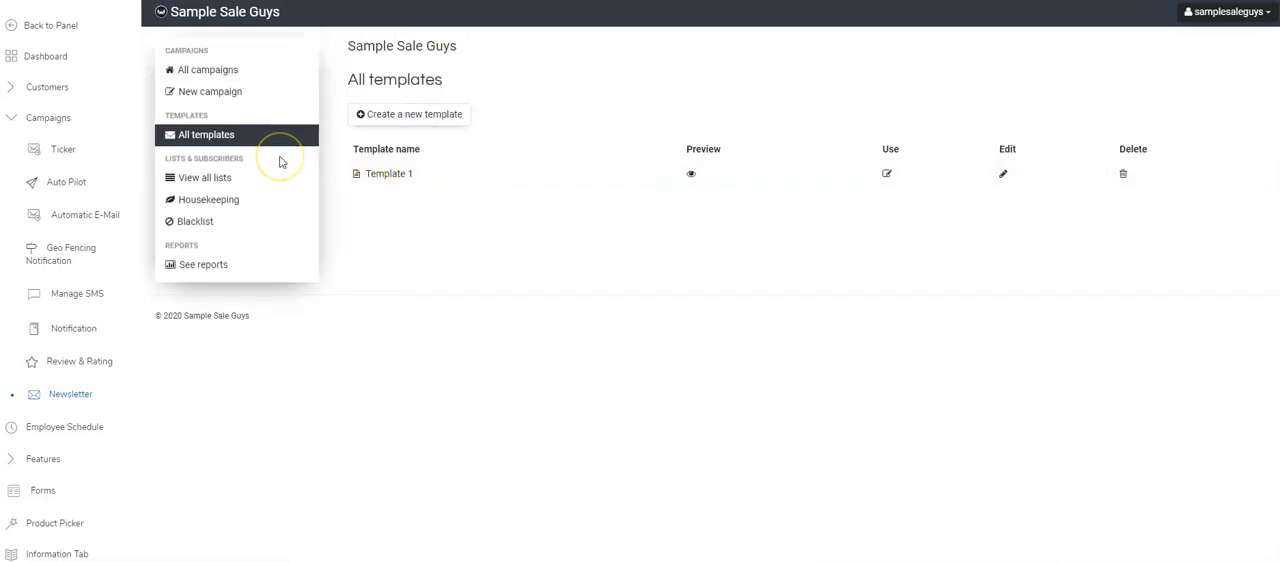
- Start a new campaign based on the Template 1 template
click(216, 93)
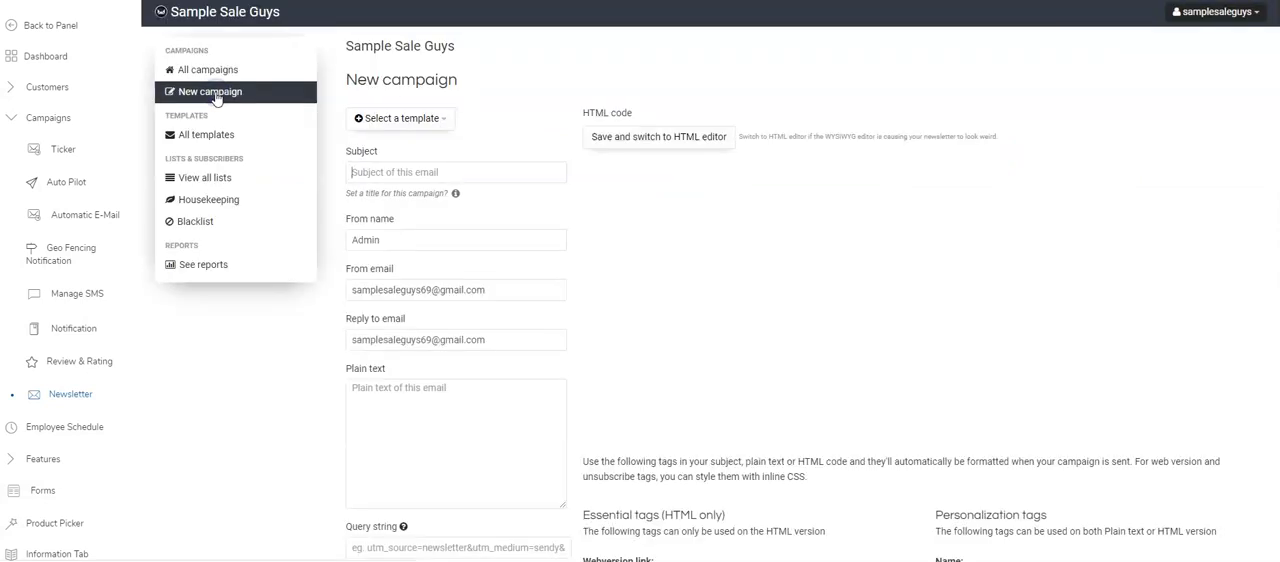
click(356, 120)
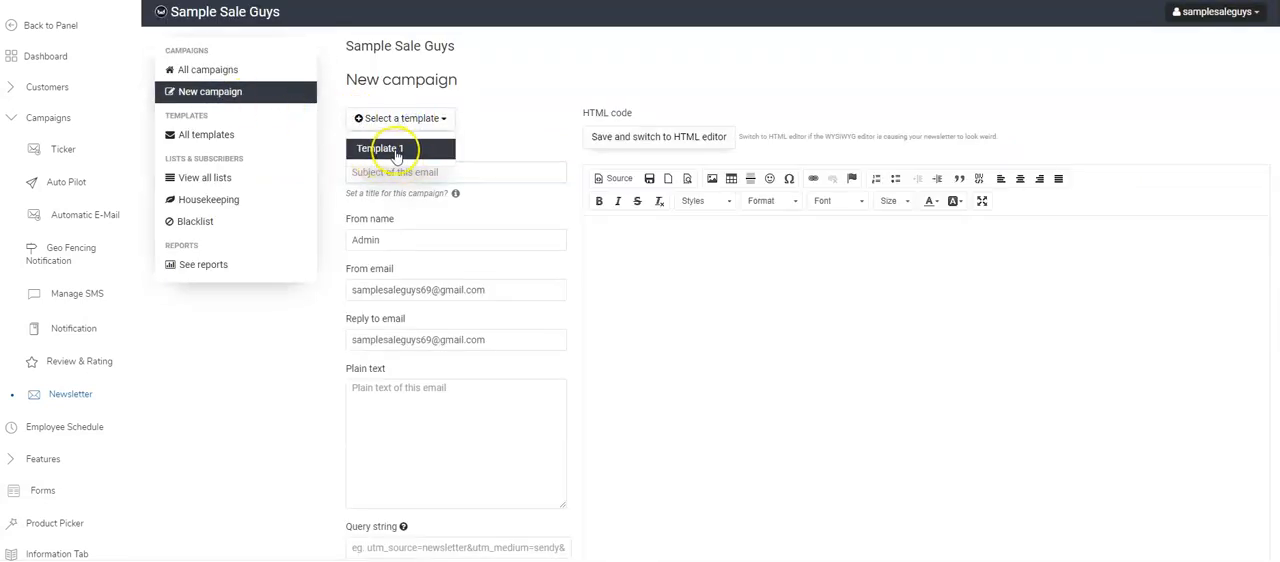
click(397, 149)
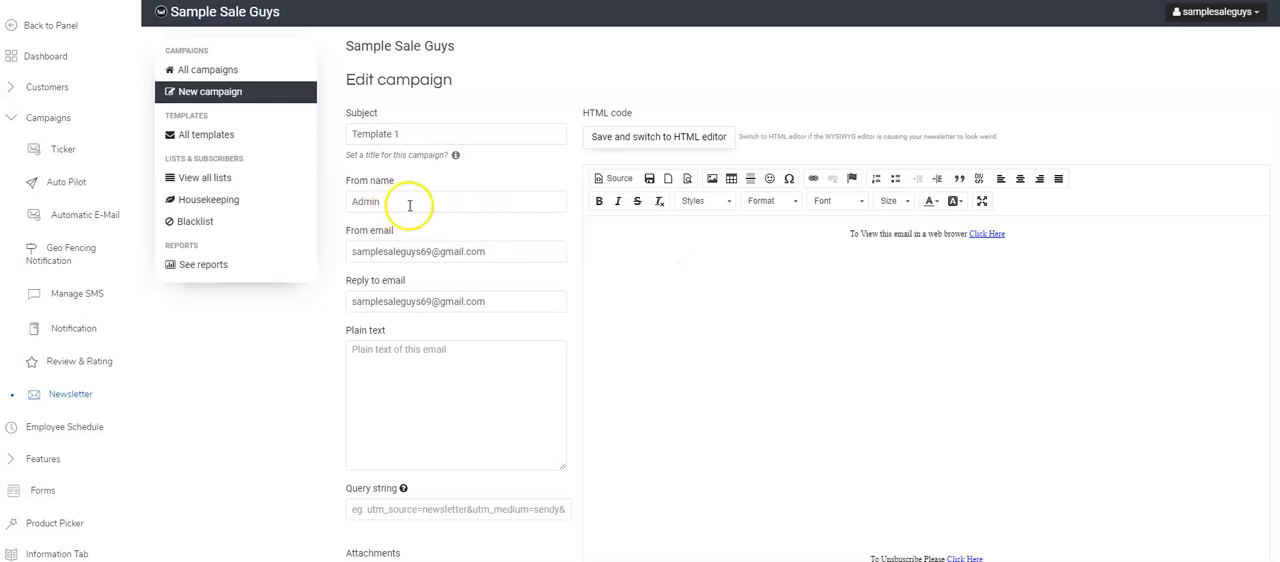
- Add the body text "test message" between the web browser line and the unsubscribe line of the campaign
scroll(425, 290, down, 2)
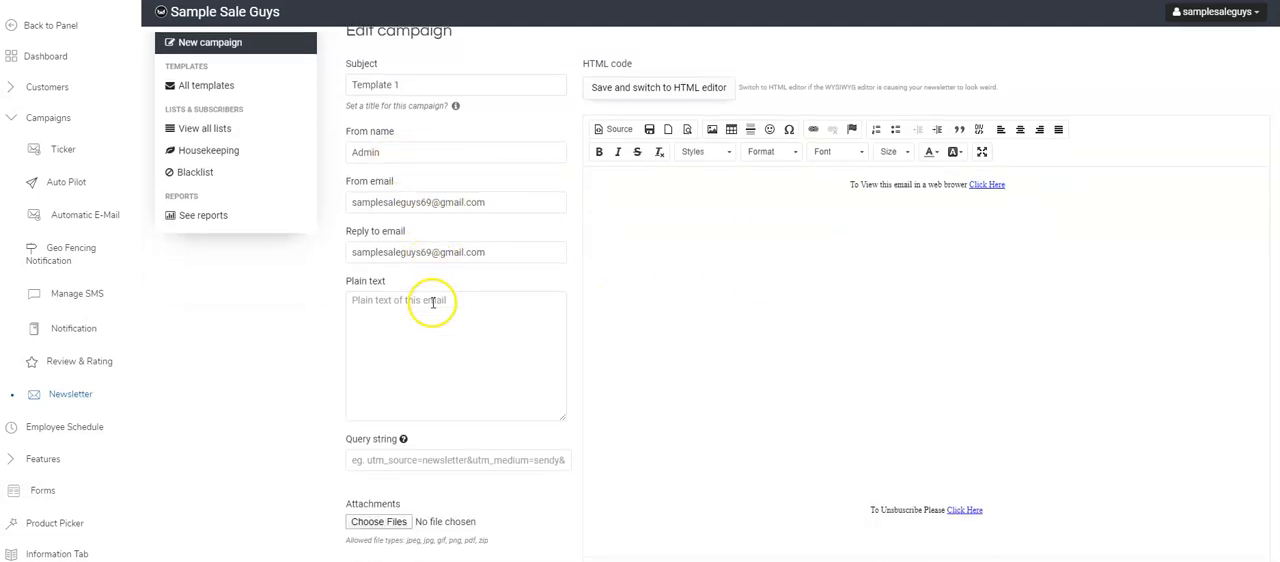
scroll(429, 273, up, 2)
click(933, 296)
click(930, 327)
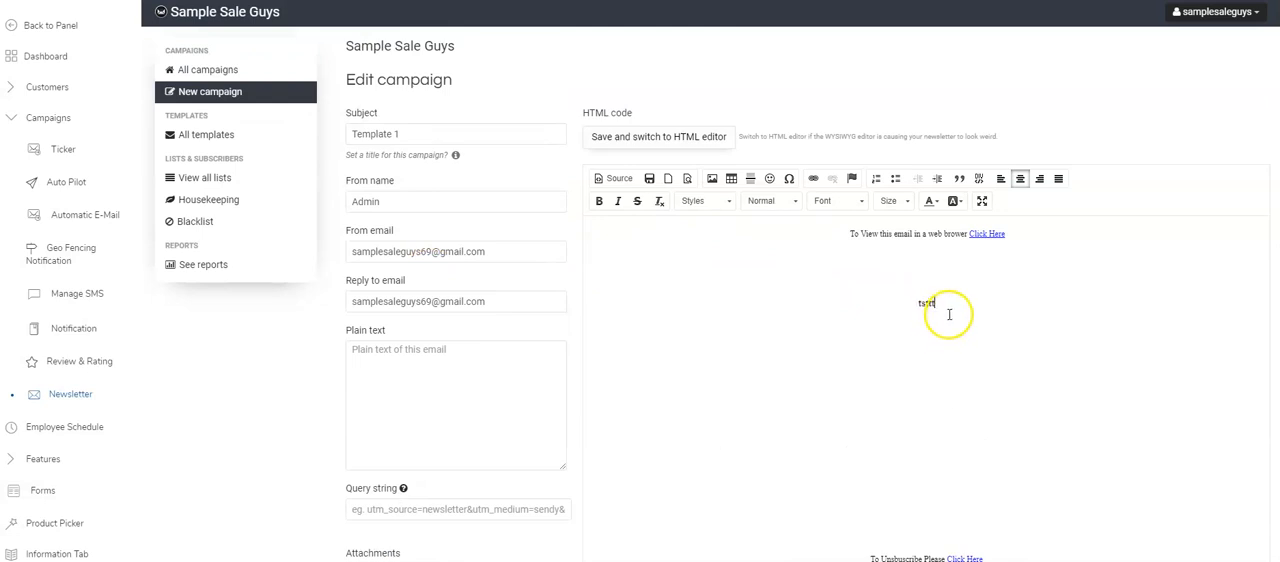
click(868, 297)
text(test message)
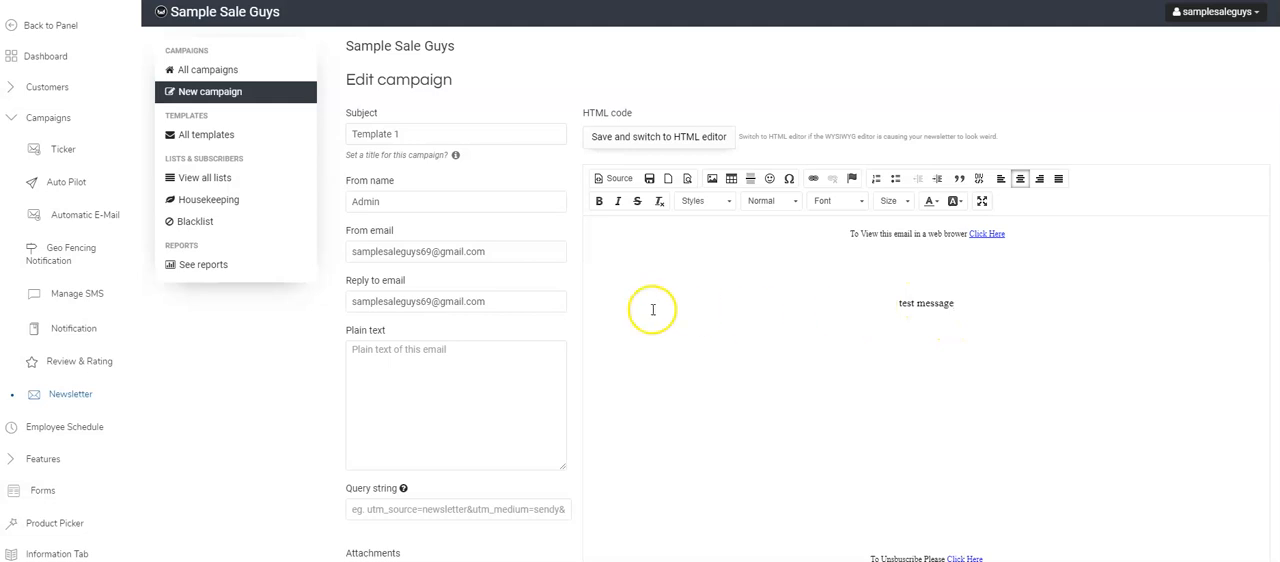
- Set the campaign's From name to "My Business"
scroll(440, 270, down, 1)
drag(393, 170, 296, 155)
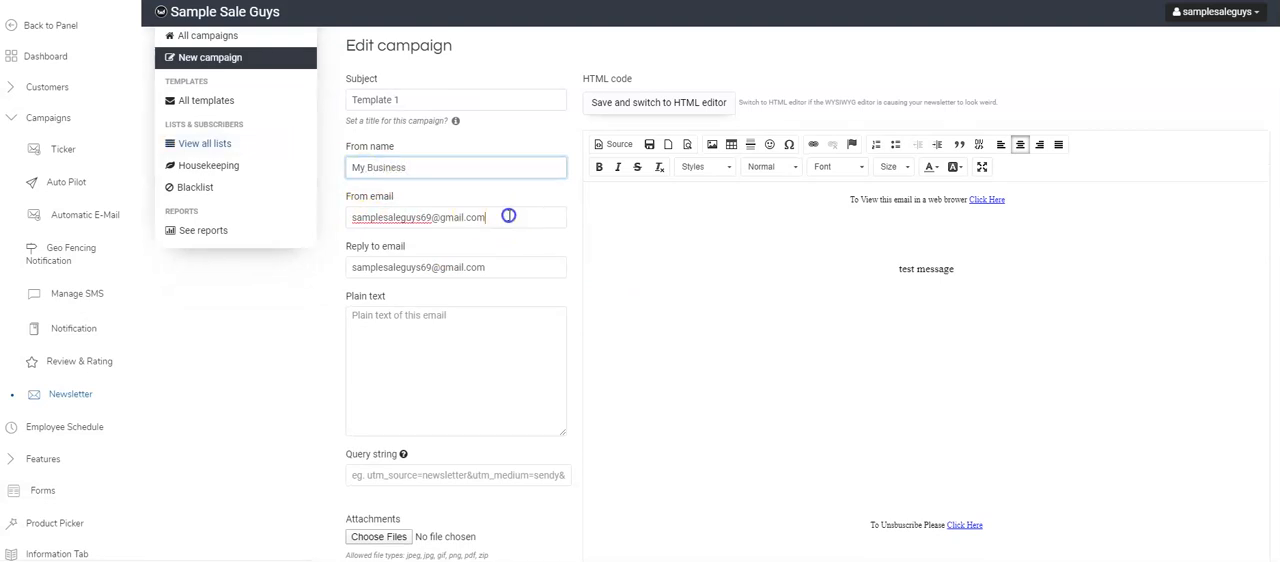
drag(508, 217, 163, 189)
drag(491, 272, 309, 271)
click(307, 282)
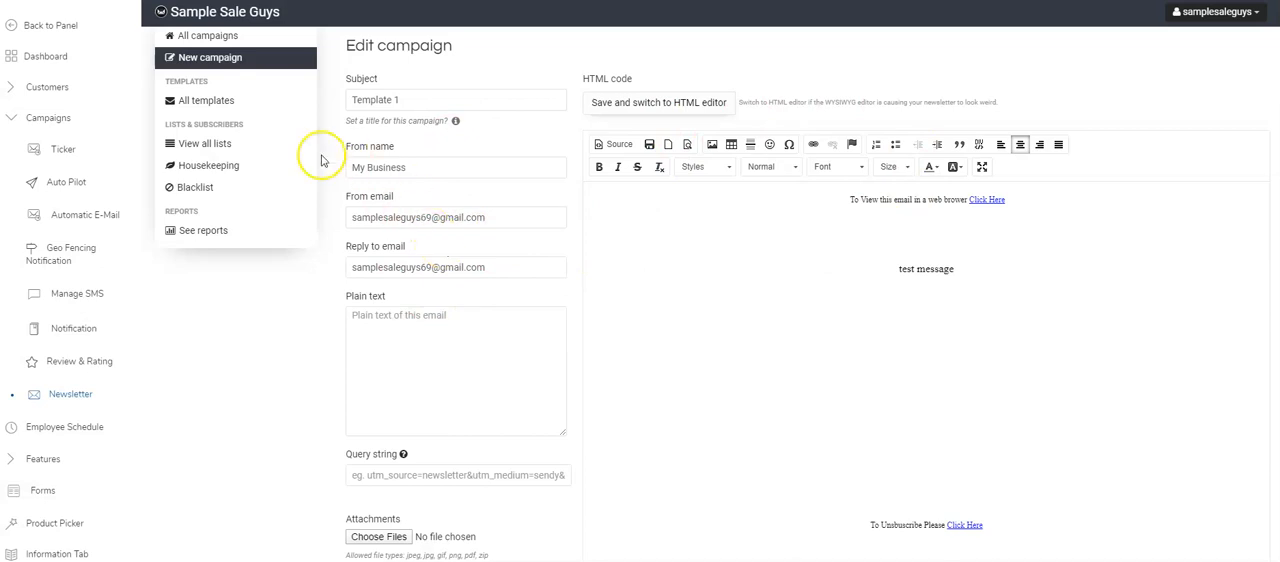
- Save the campaign and continue to its newsletter preview and test-send page
scroll(457, 257, down, 3)
scroll(454, 281, up, 2)
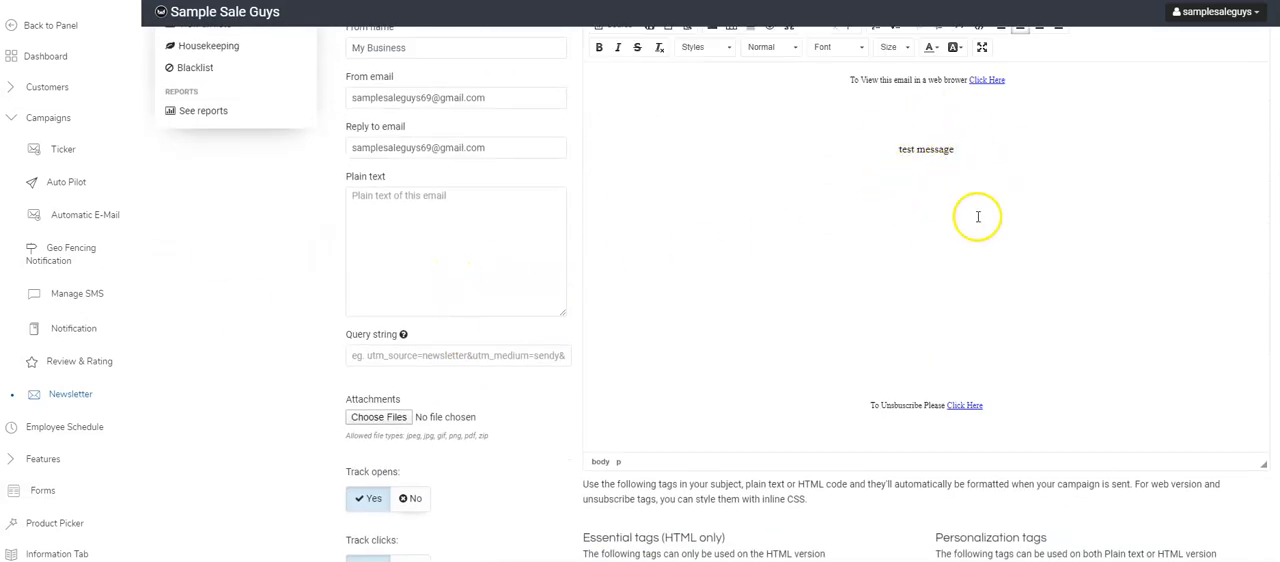
scroll(775, 262, down, 2)
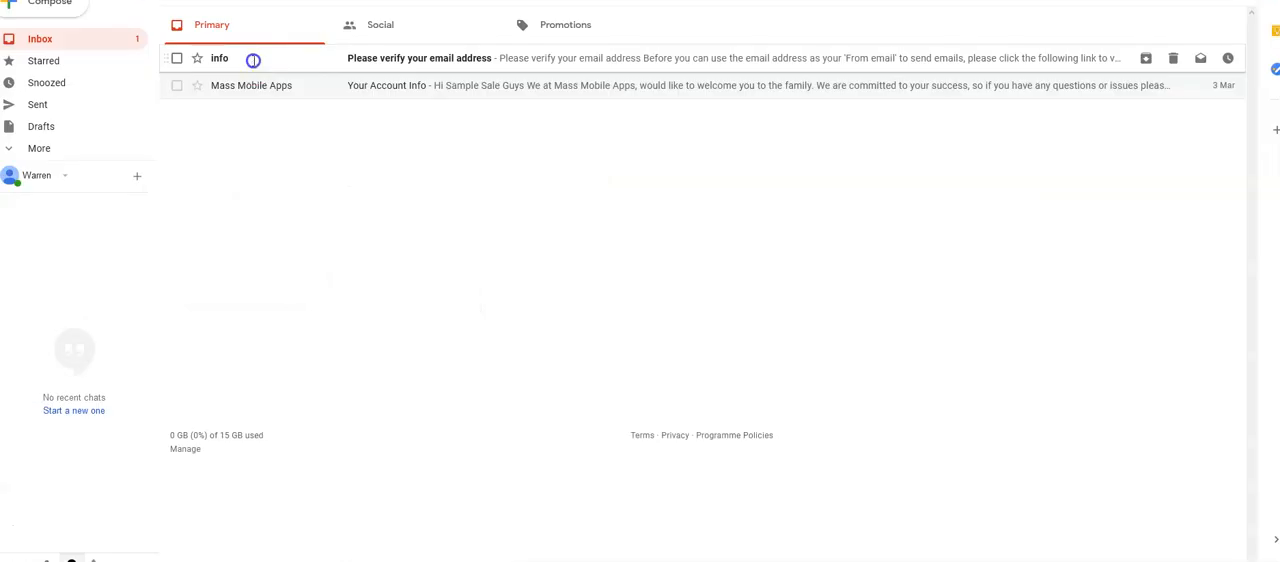
- Switch to Gmail, verify the From email address through the link in the verification message, and return to the newsletter window
click(251, 57)
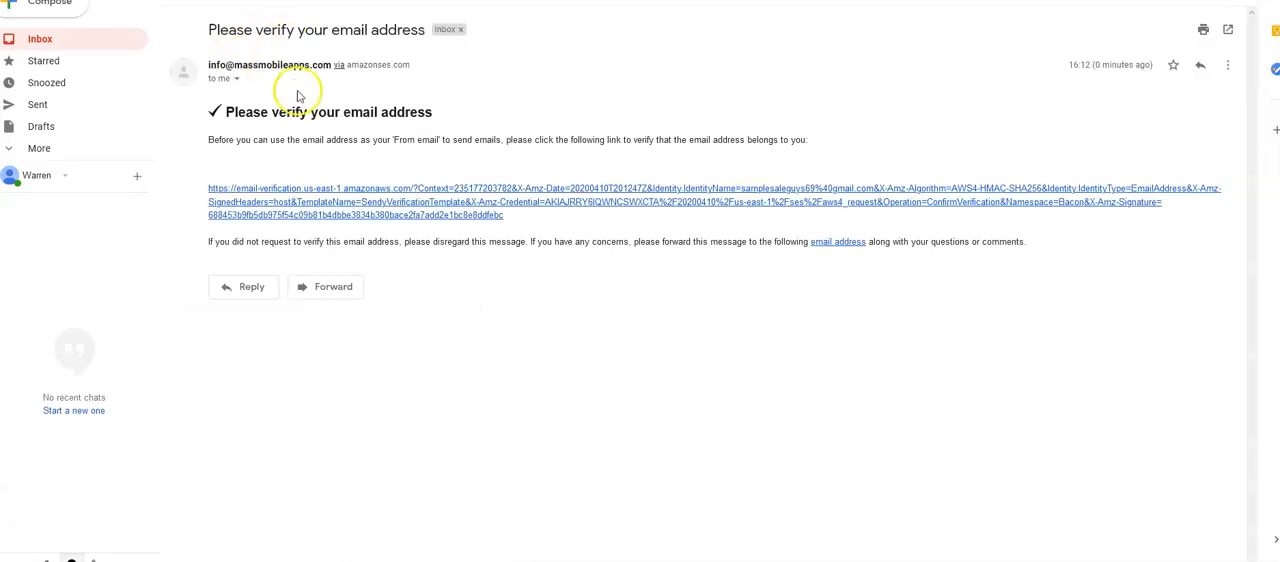
click(405, 190)
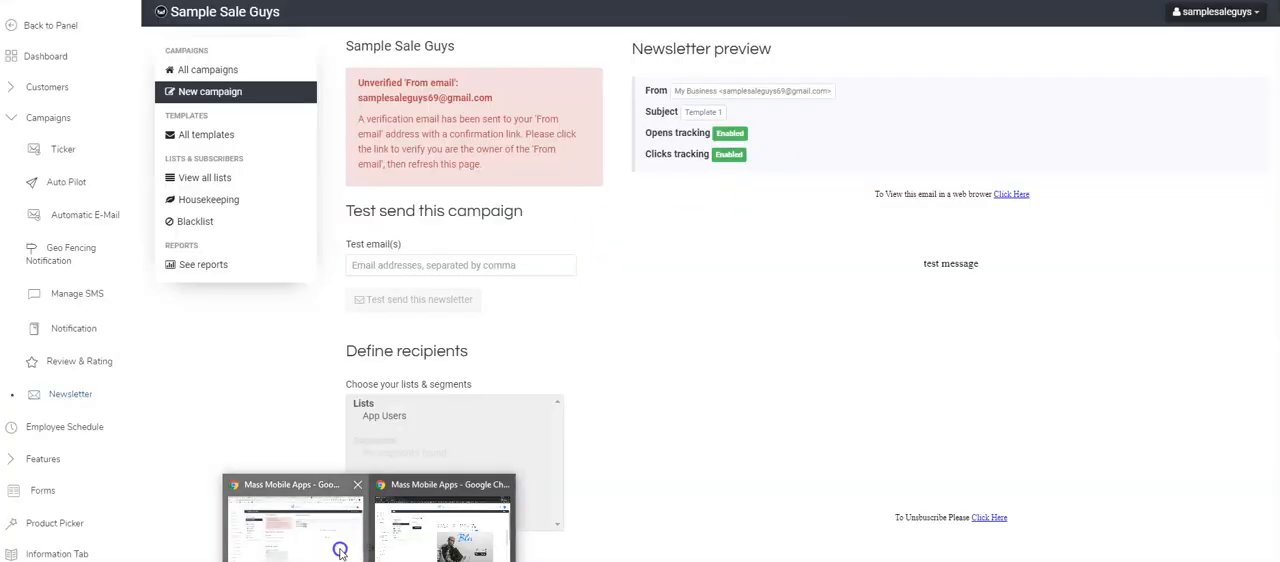
click(340, 553)
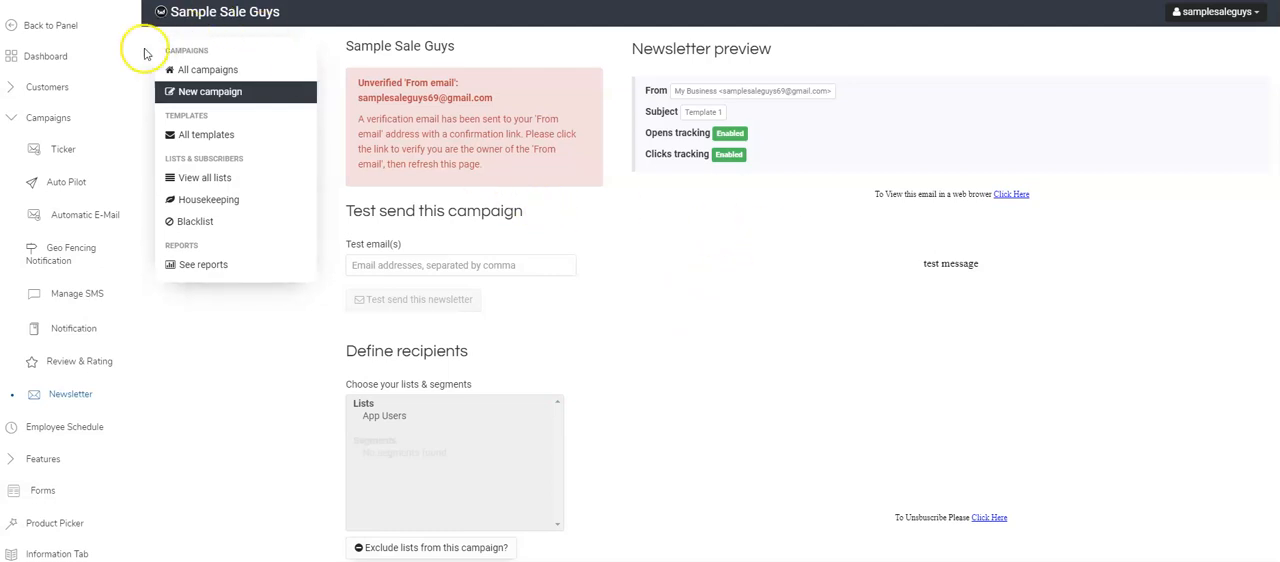
- Reopen the Template 1 draft campaign for editing and save it again to continue to its test-send page
click(212, 72)
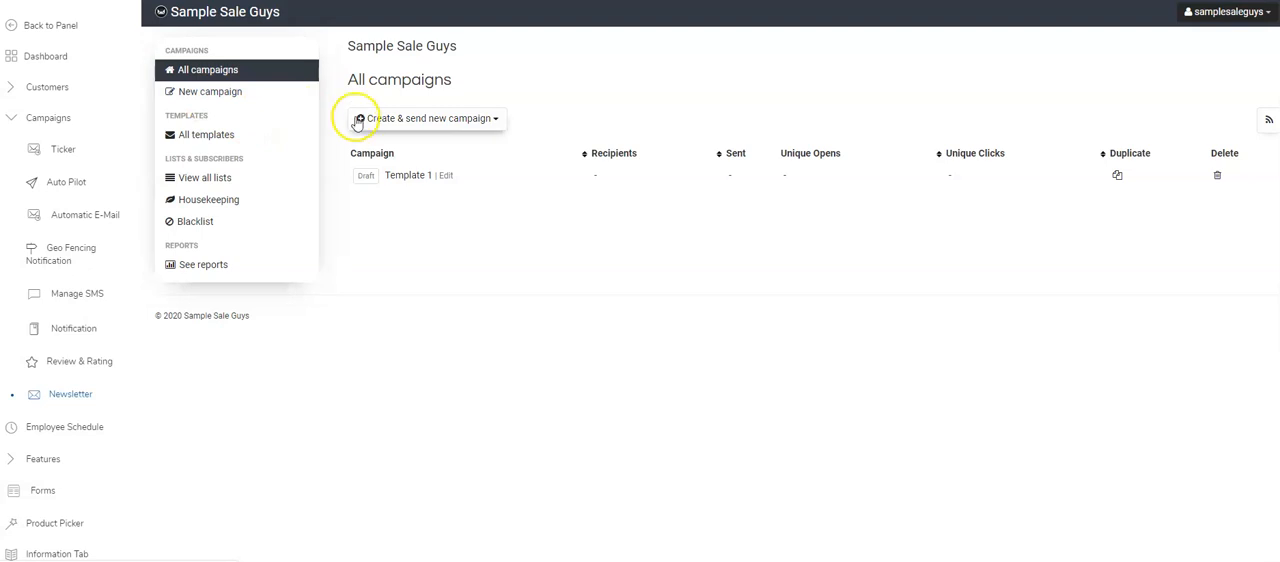
click(445, 176)
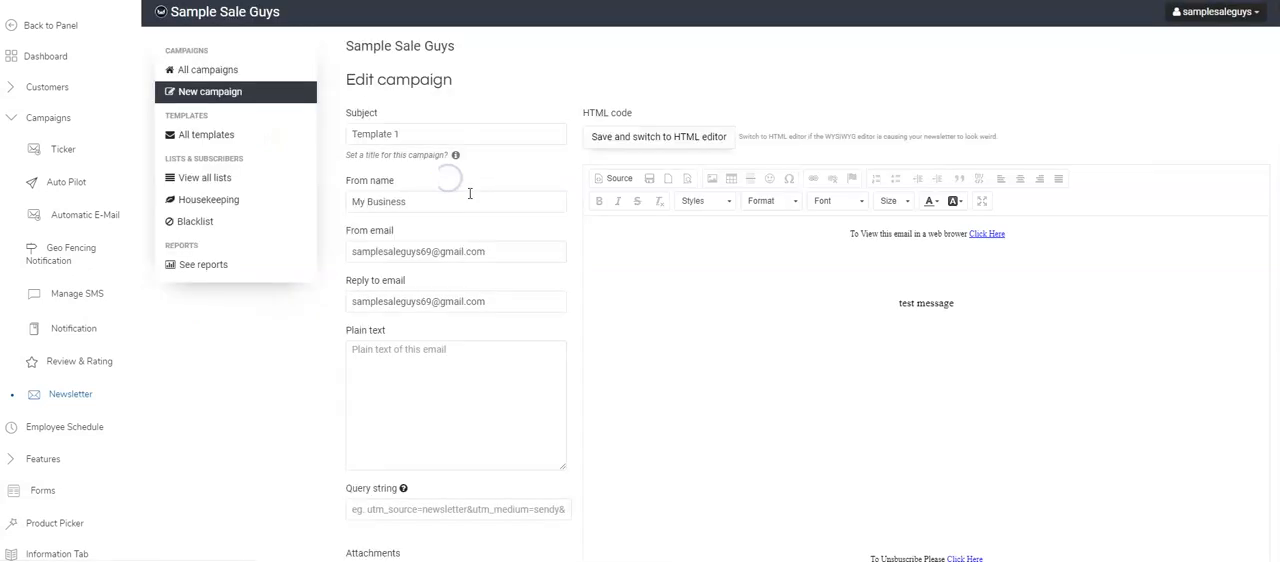
scroll(469, 200, down, 4)
click(453, 441)
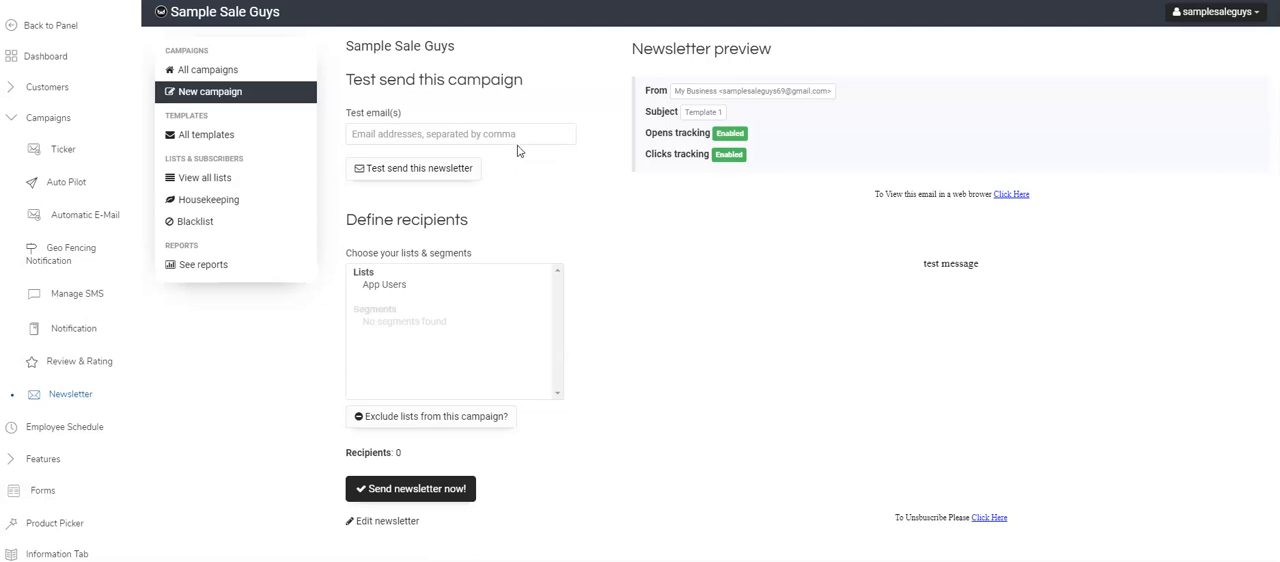
- Enter the test recipient's e-mail address and send the newsletter as a test
click(368, 134)
text(s)
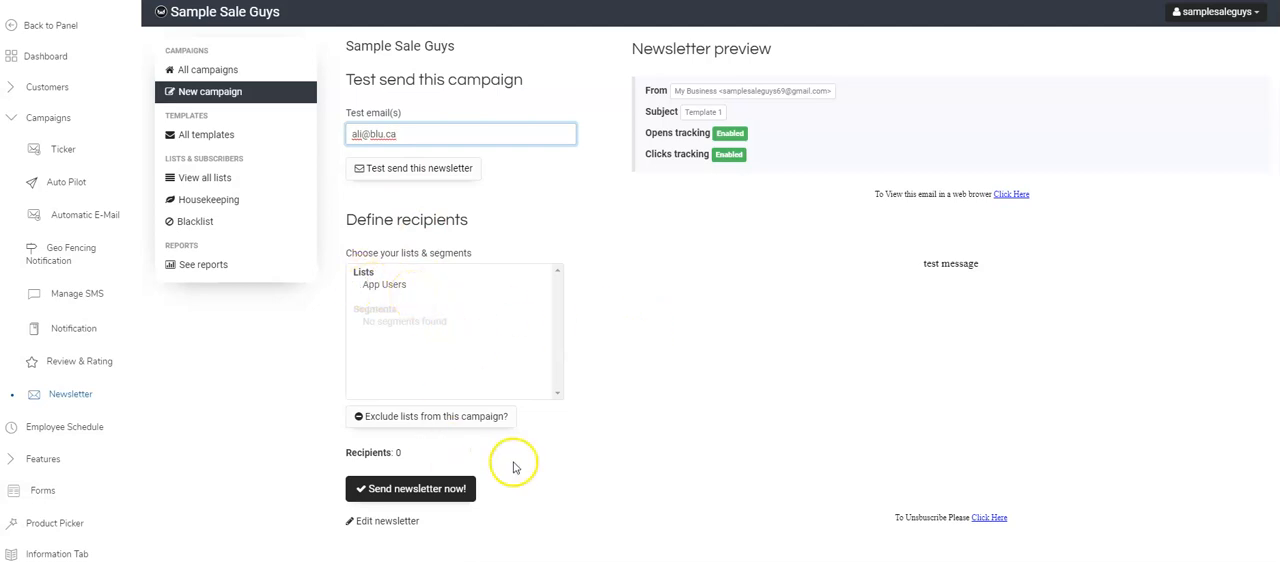
click(434, 488)
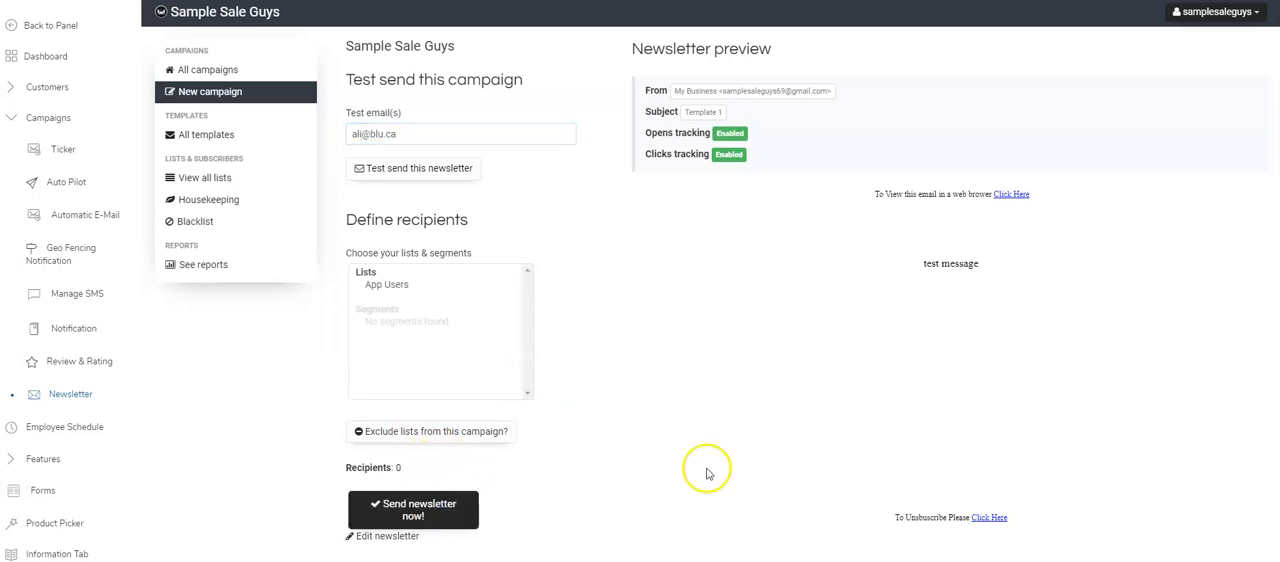
click(391, 169)
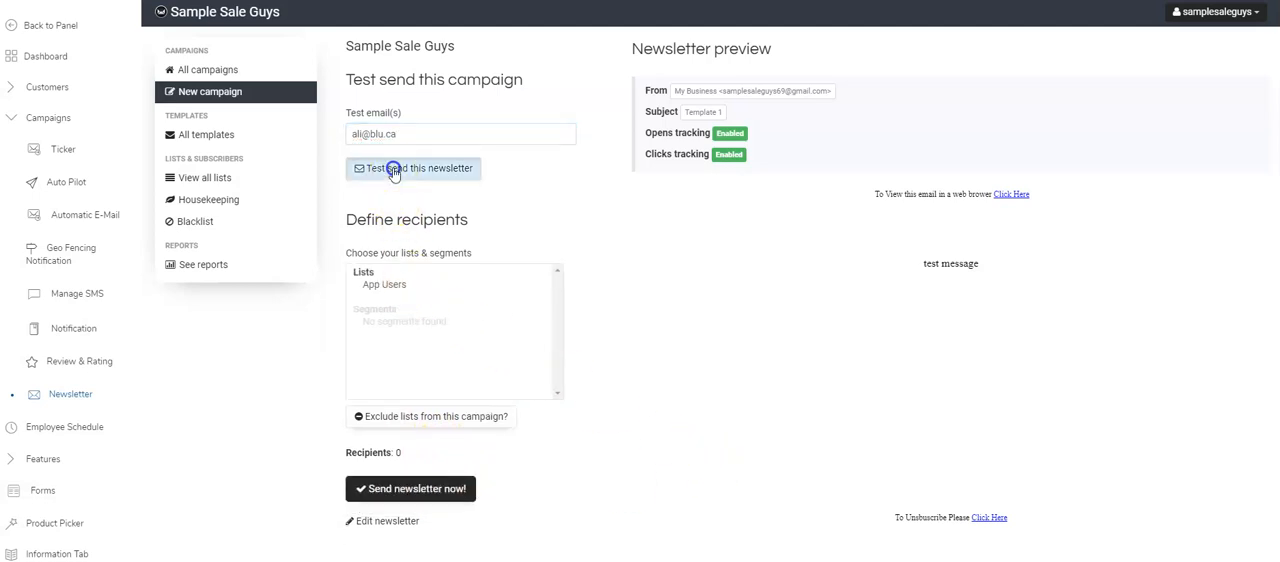